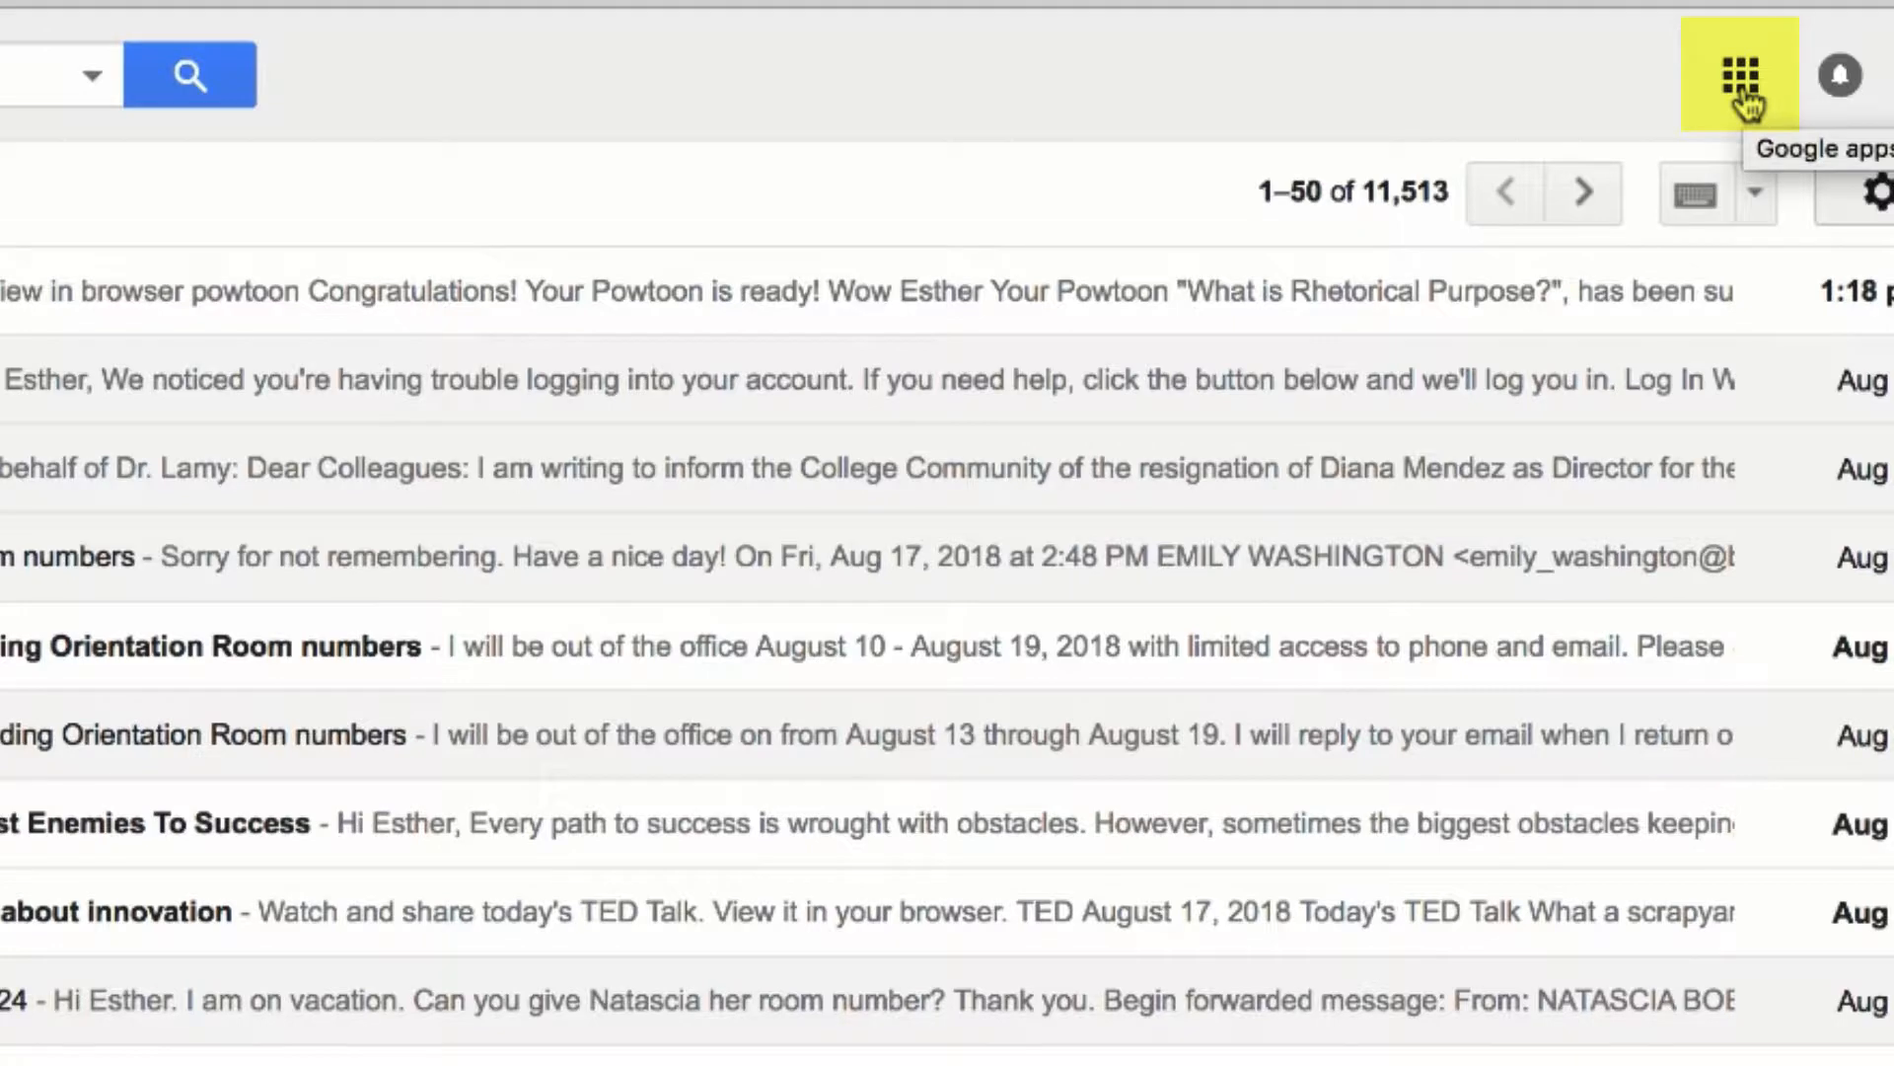
# Launch Google Drive from Gmail's Google apps grid in a new tab
pyautogui.click(1742, 97)
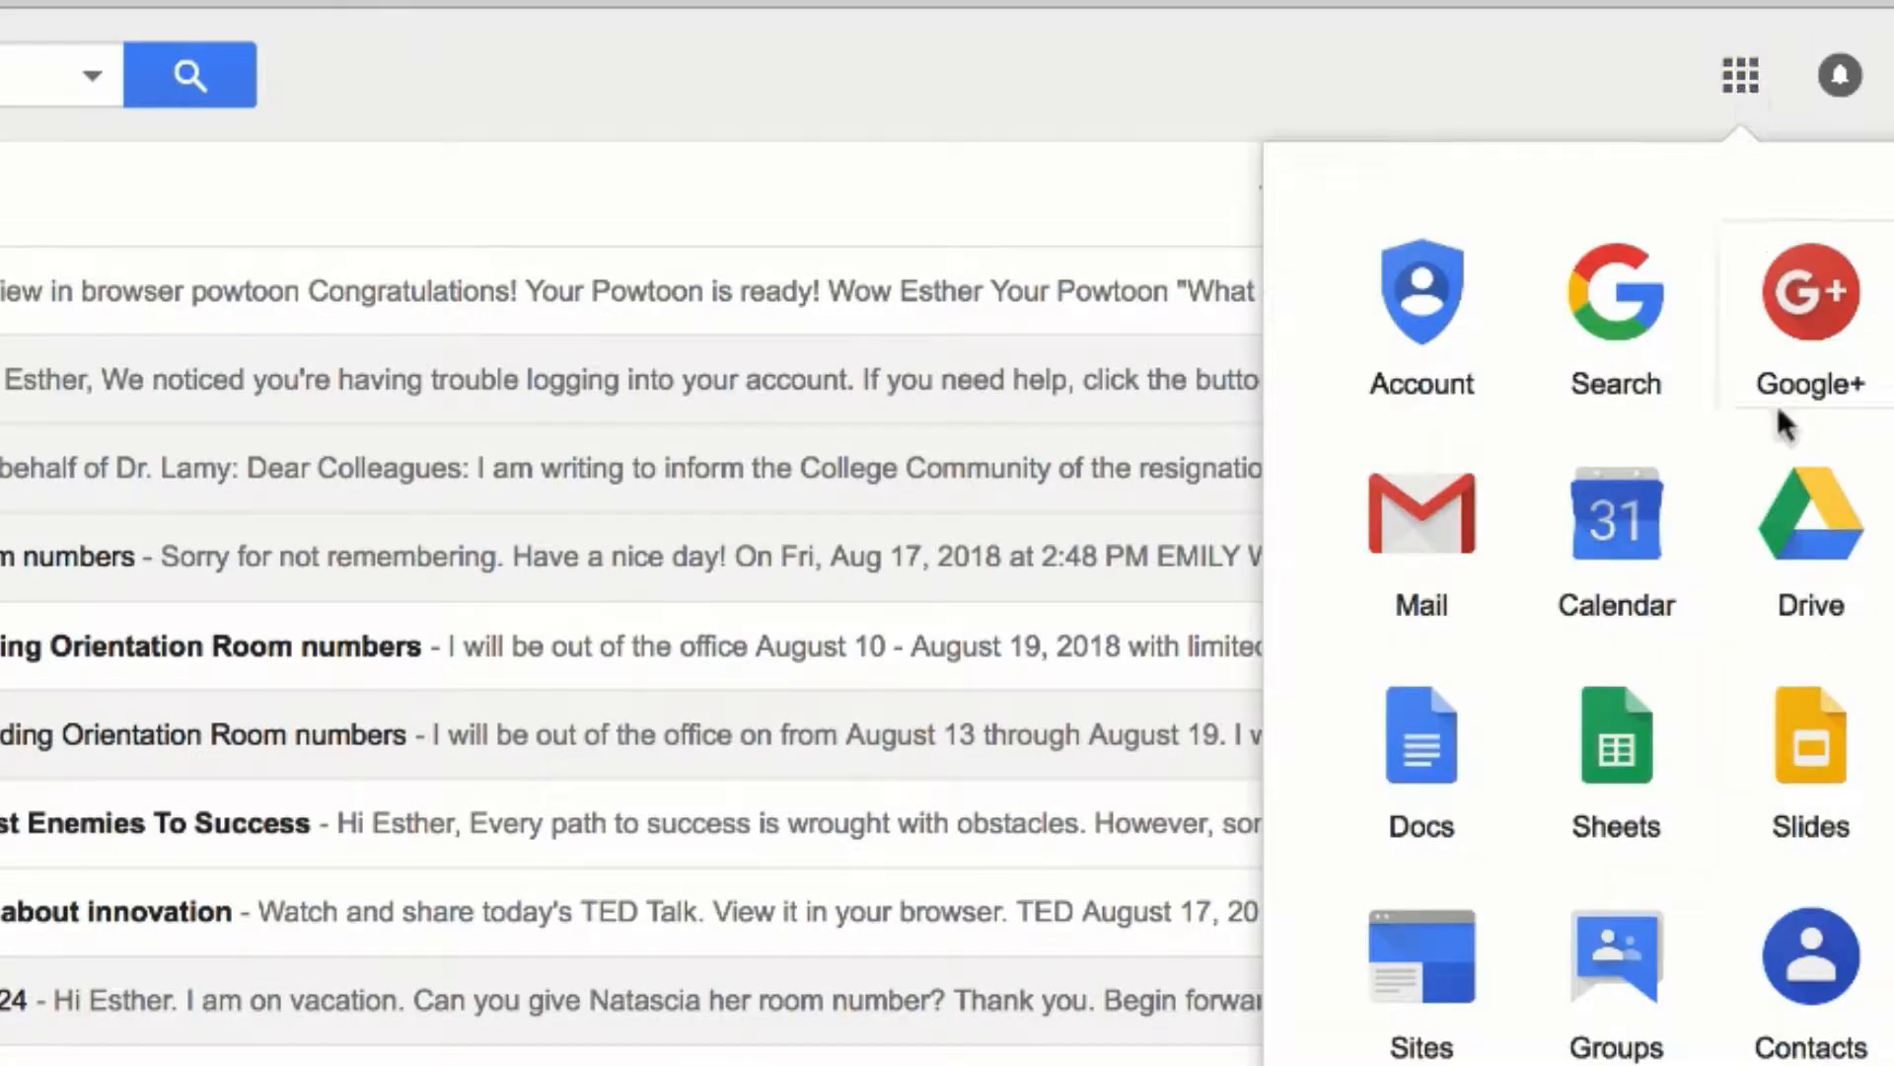
pyautogui.click(1825, 511)
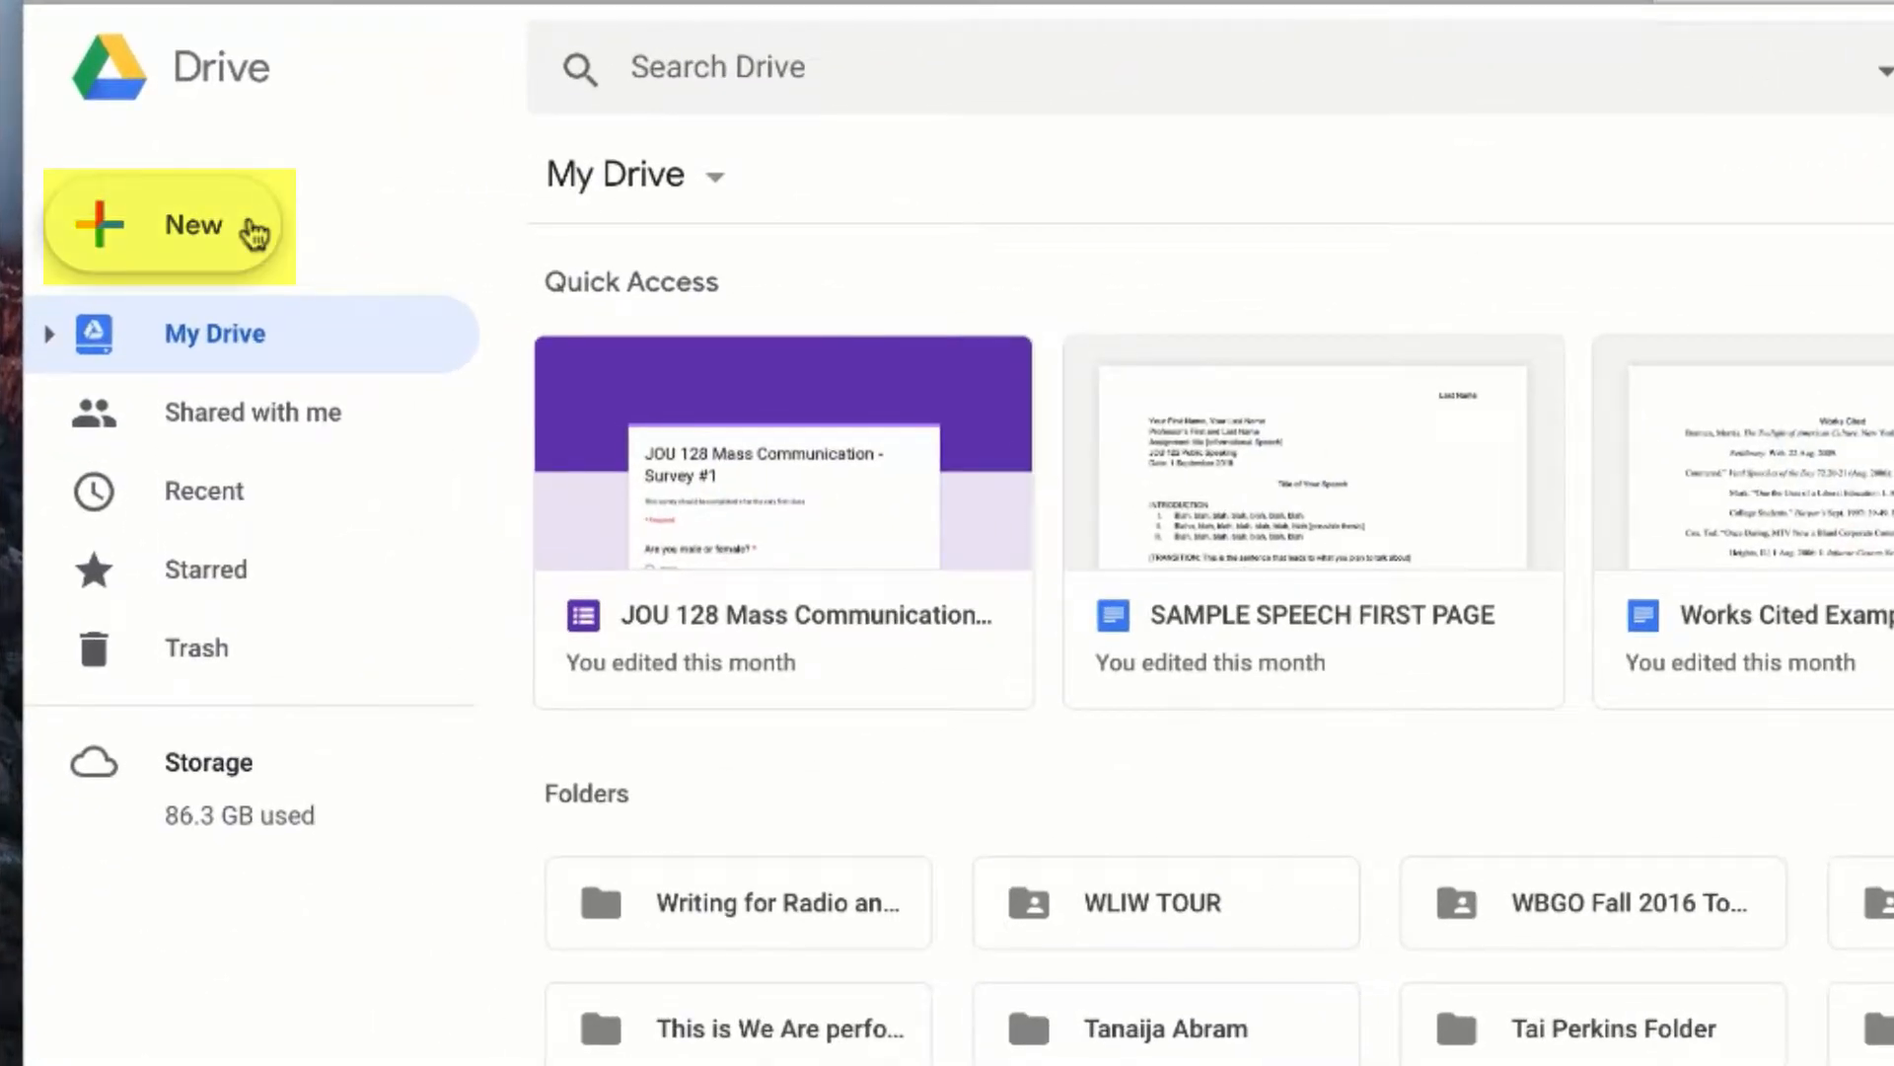
# Create a blank Google Docs document from Drive's New menu
pyautogui.click(255, 231)
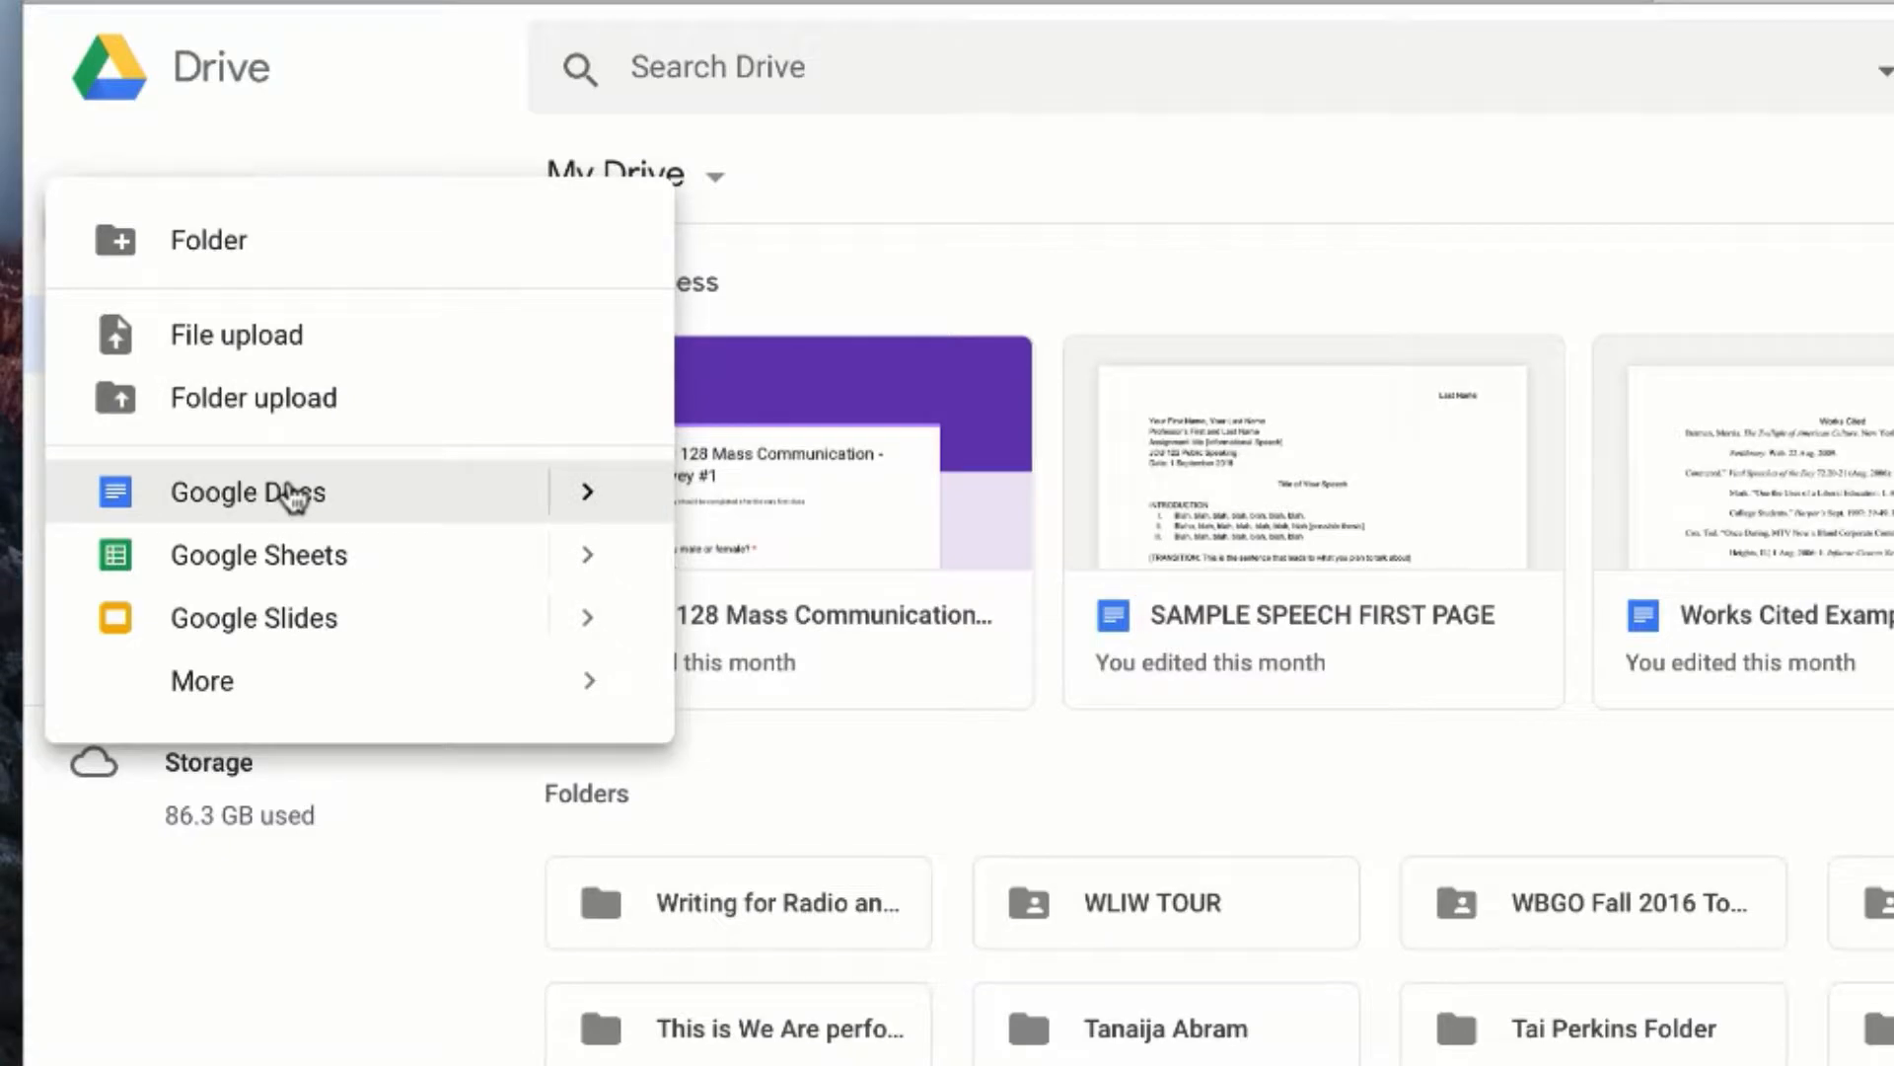
pyautogui.click(286, 494)
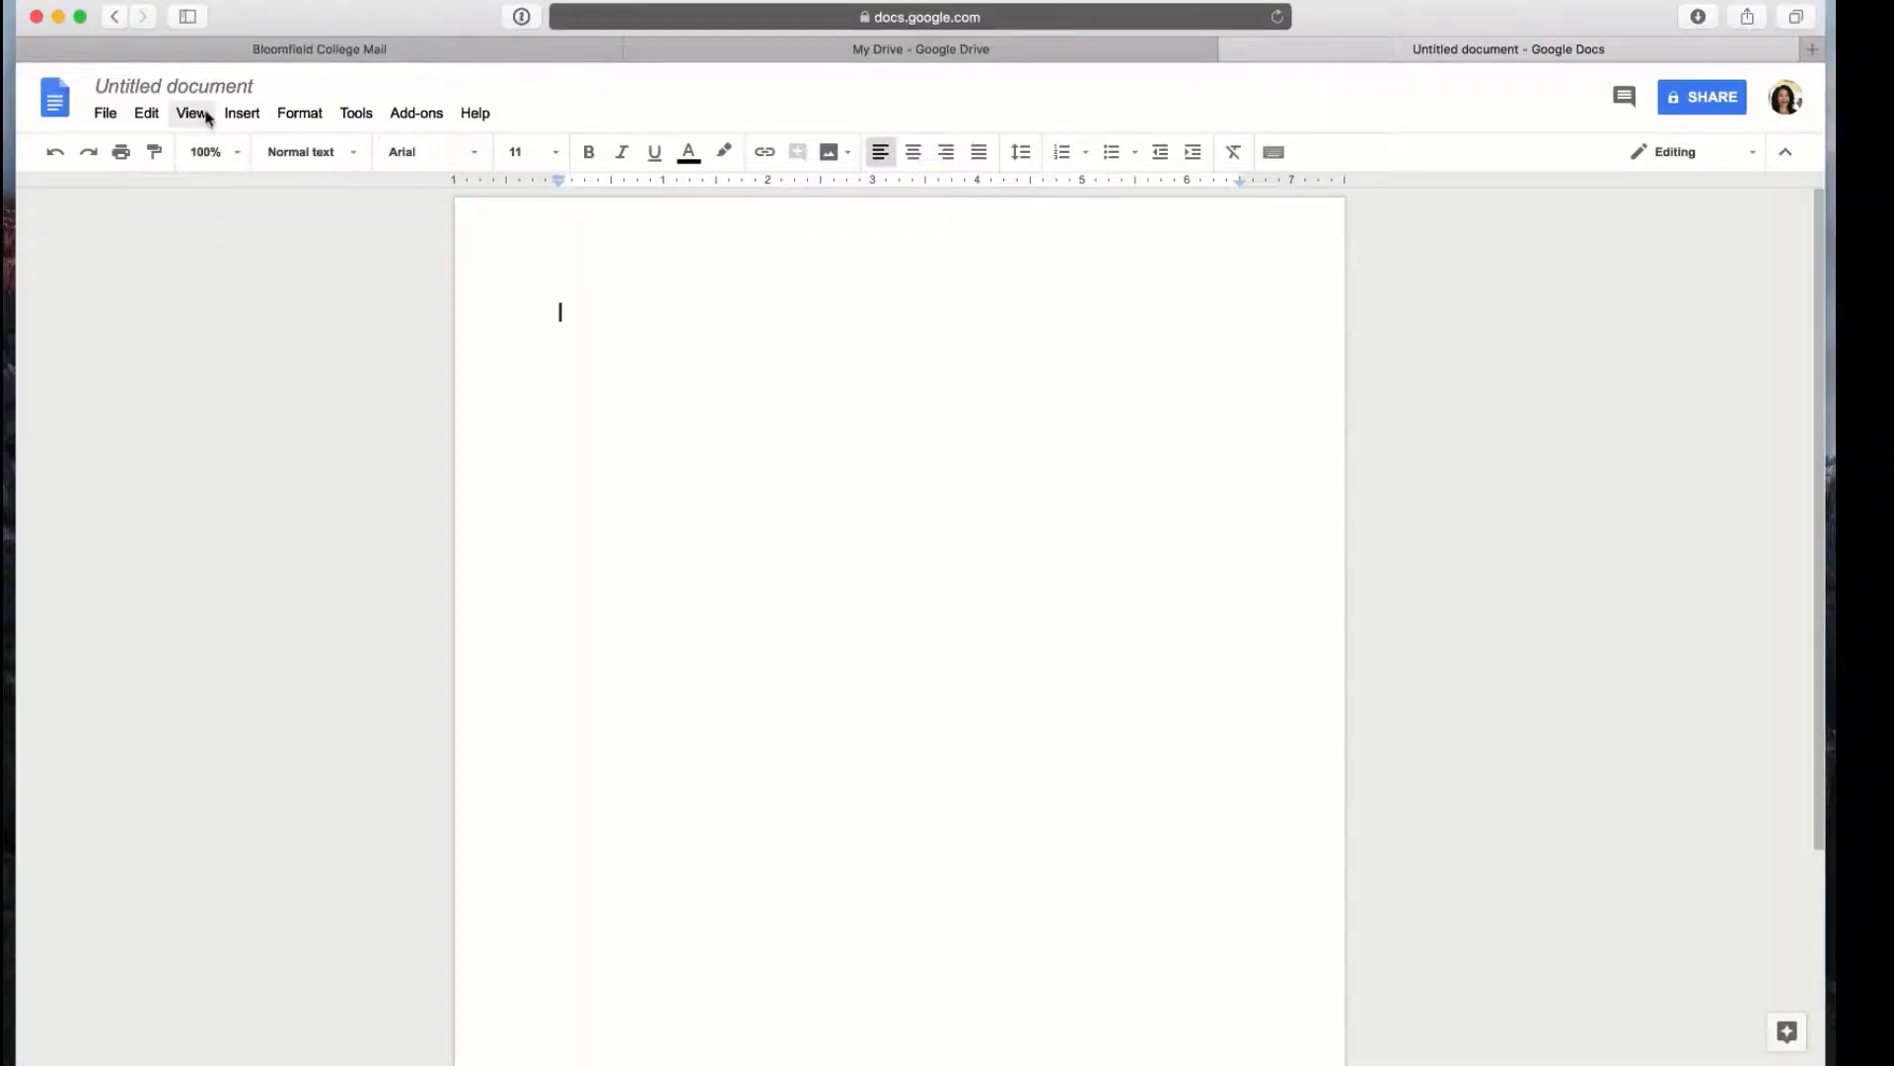
# Rename the Untitled document to 'Student Document Tutorial'
pyautogui.click(208, 85)
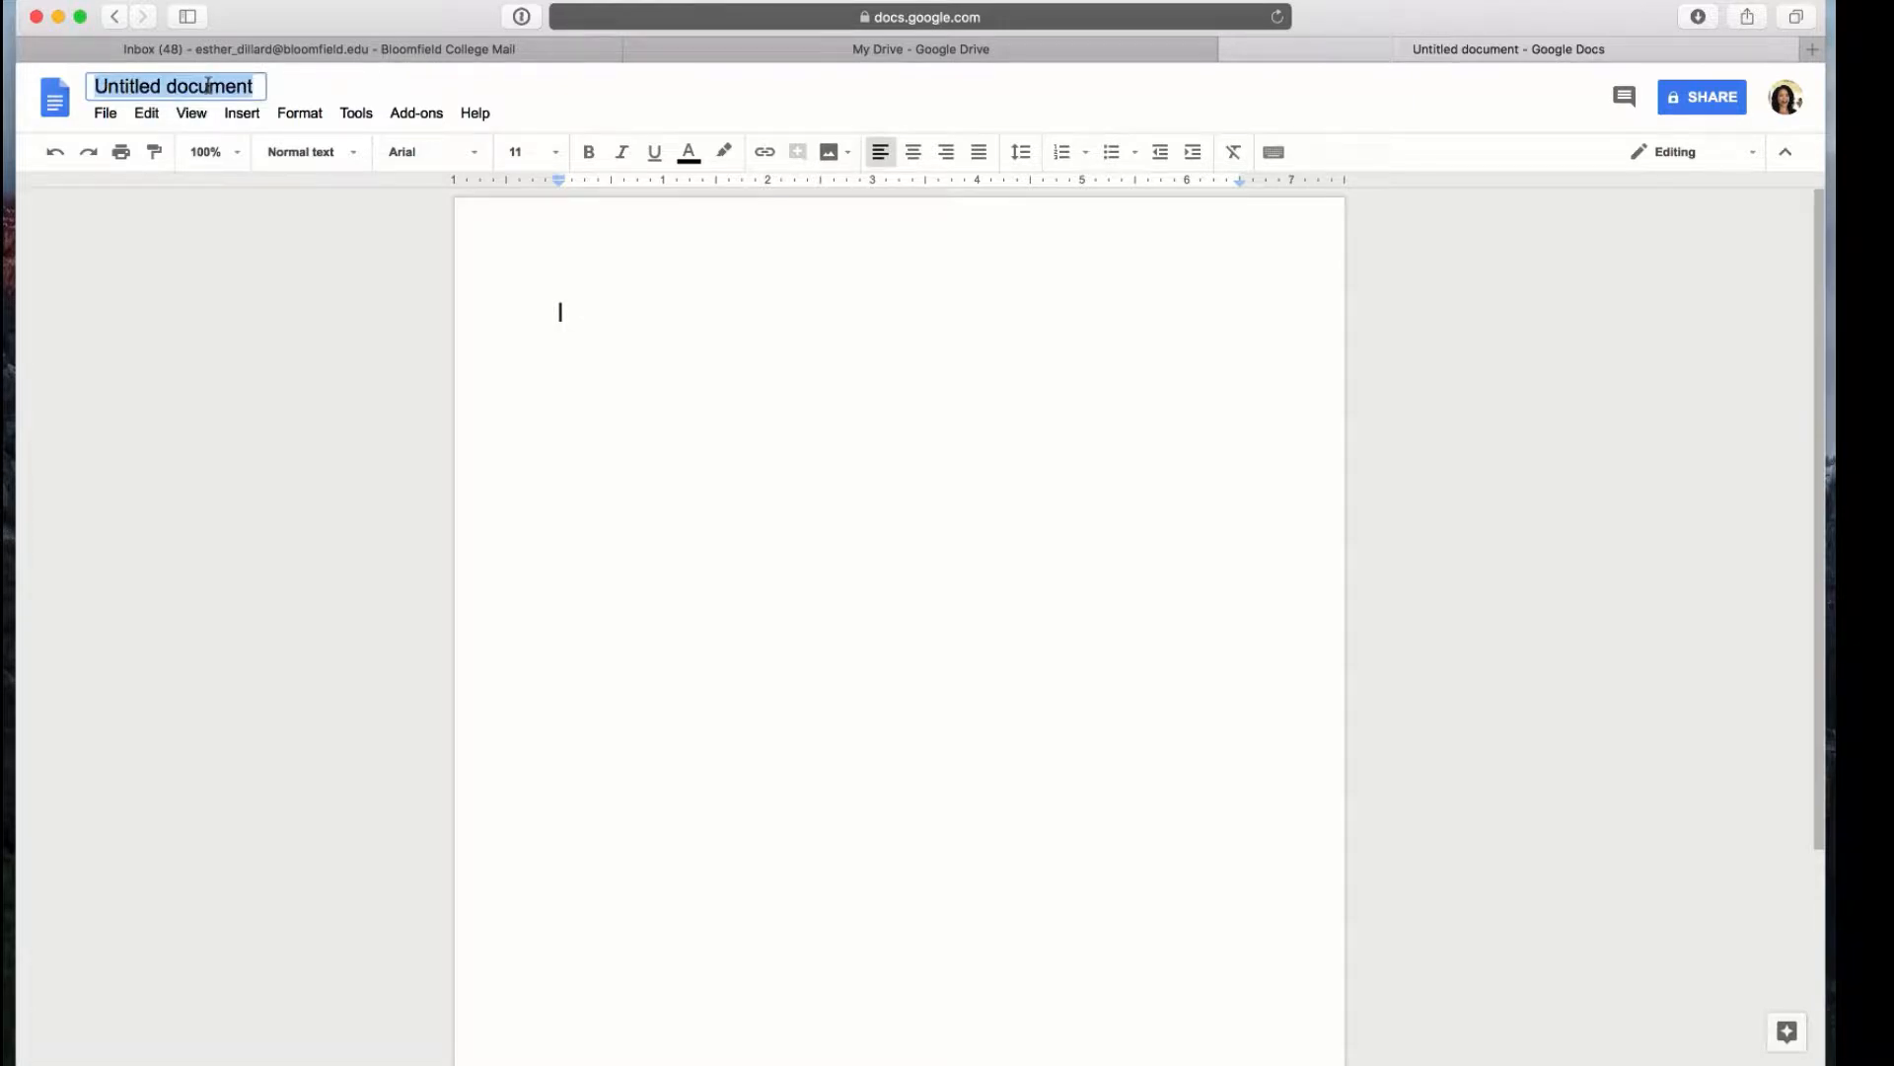
pyautogui.write('Studen')
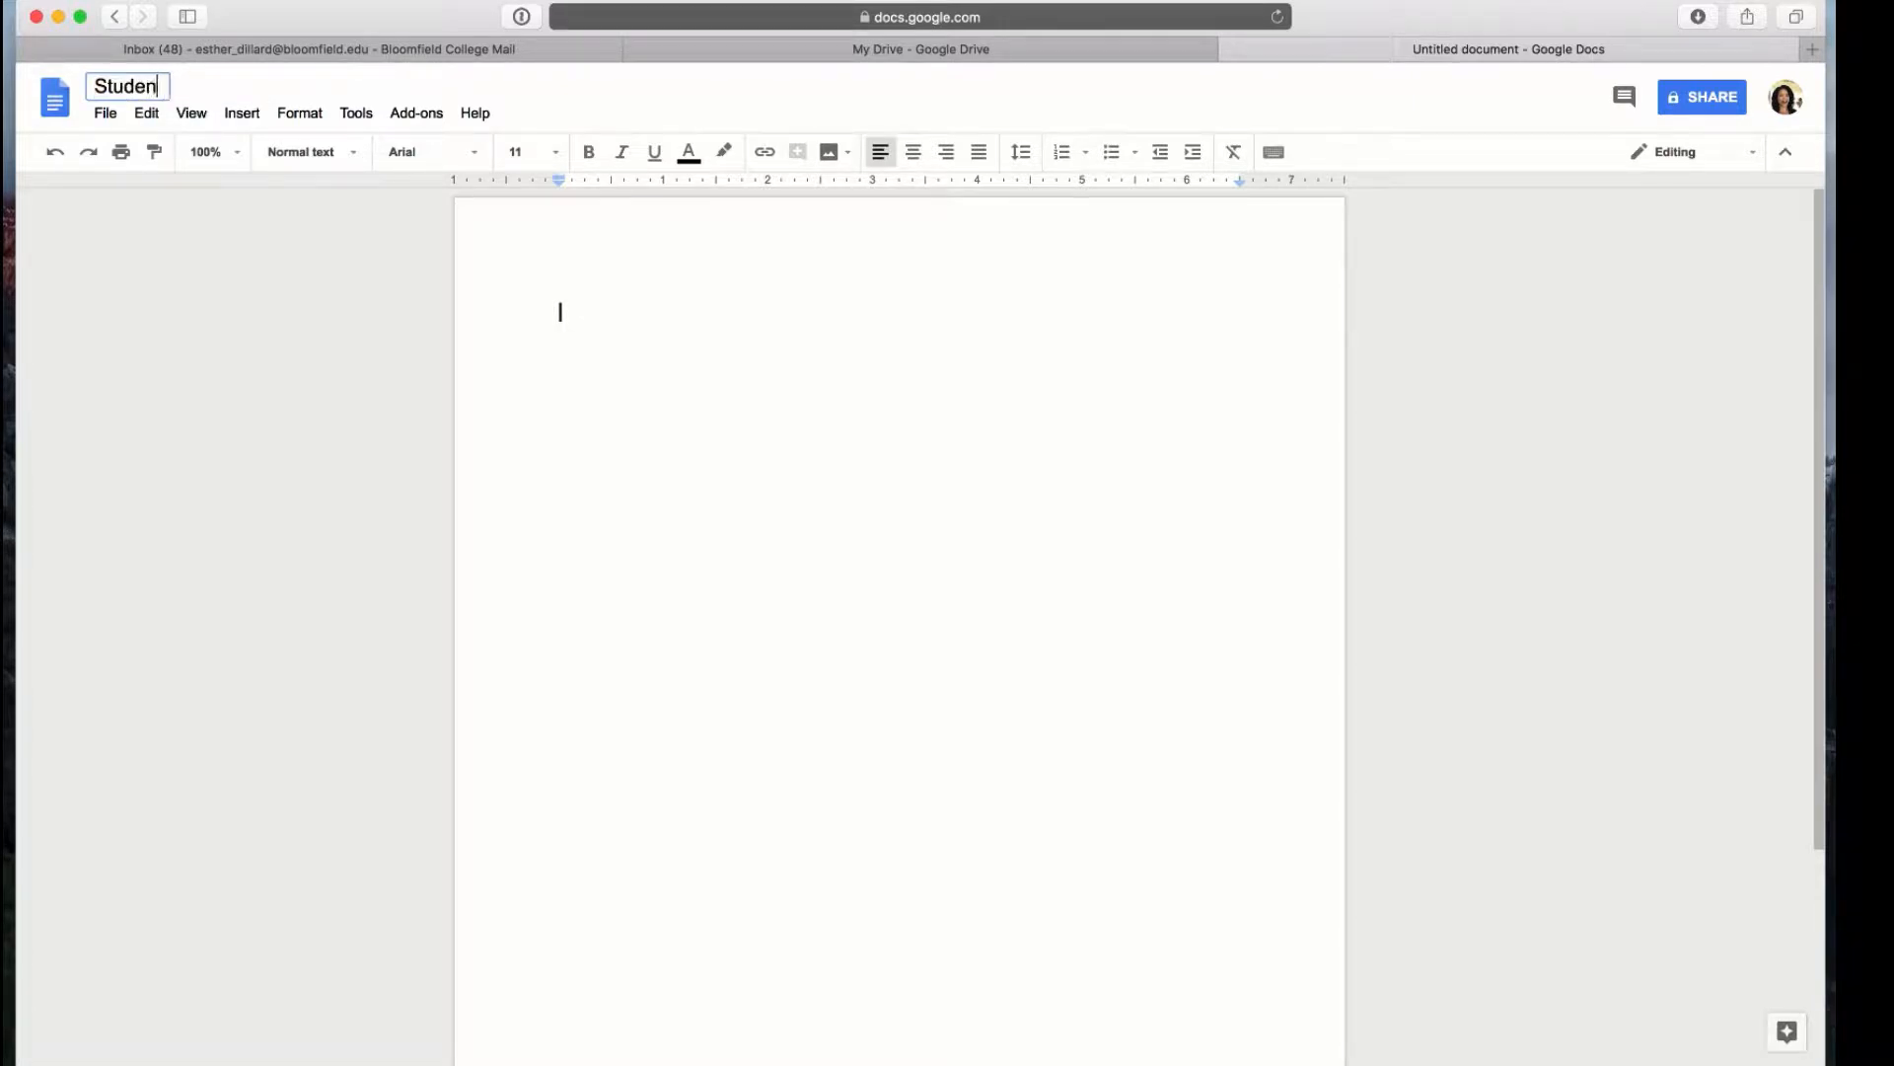
pyautogui.write('t Document ')
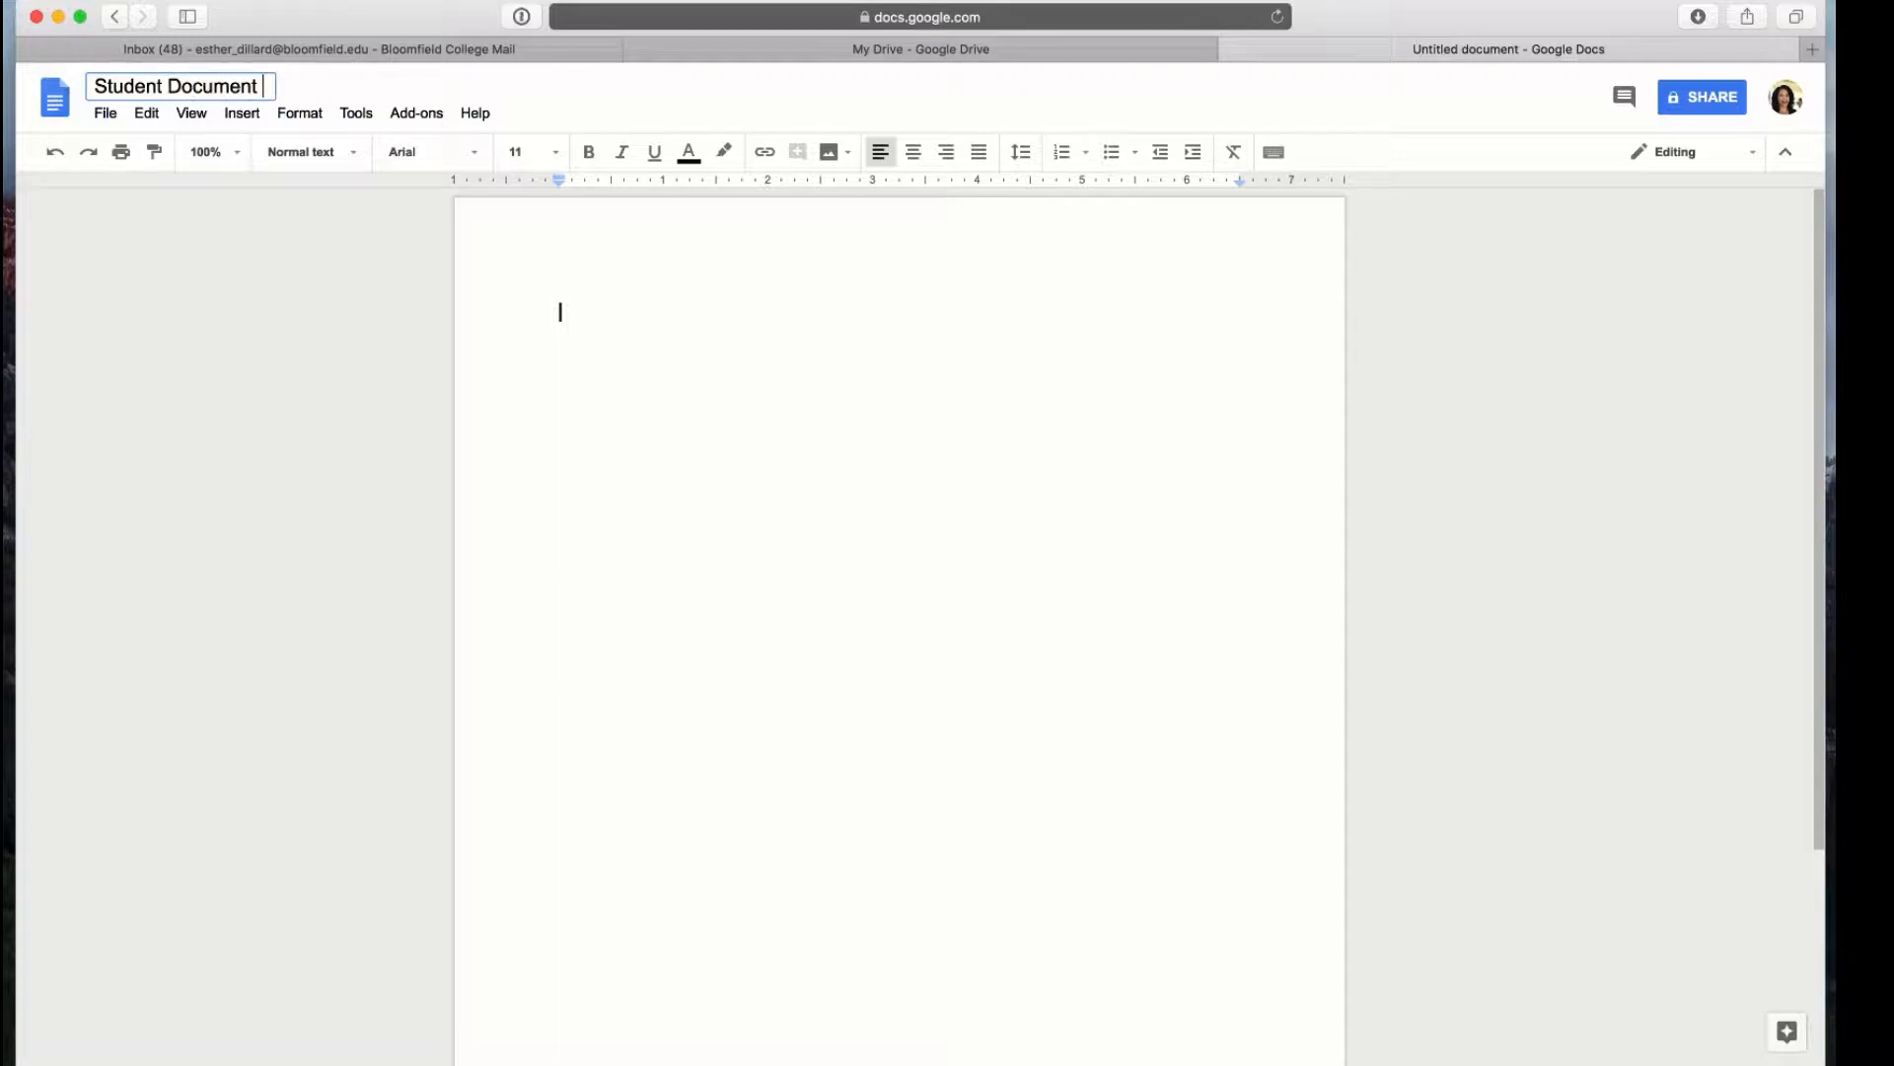
pyautogui.write('Tutorial')
pyautogui.press('Return')
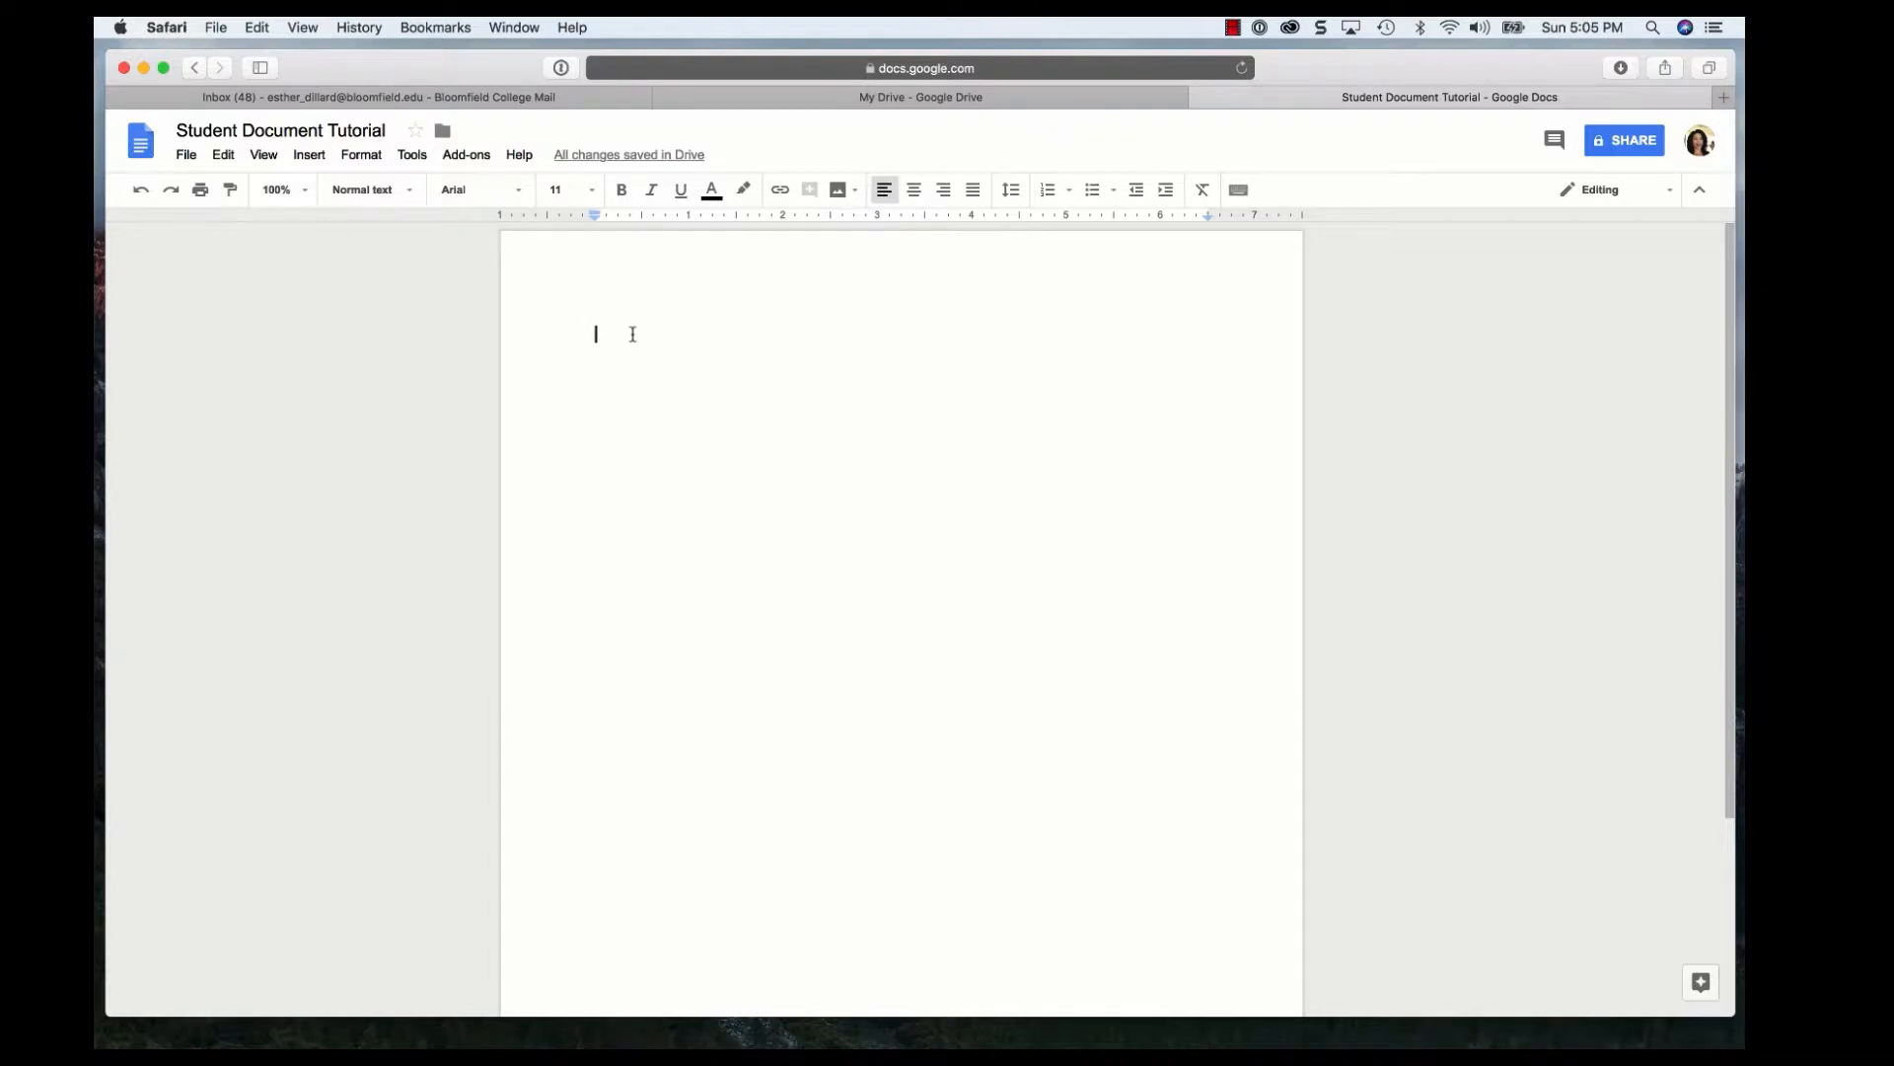
# Type a test name line in the body, then select and delete it
pyautogui.write('Jane Doe')
pyautogui.press('Return')
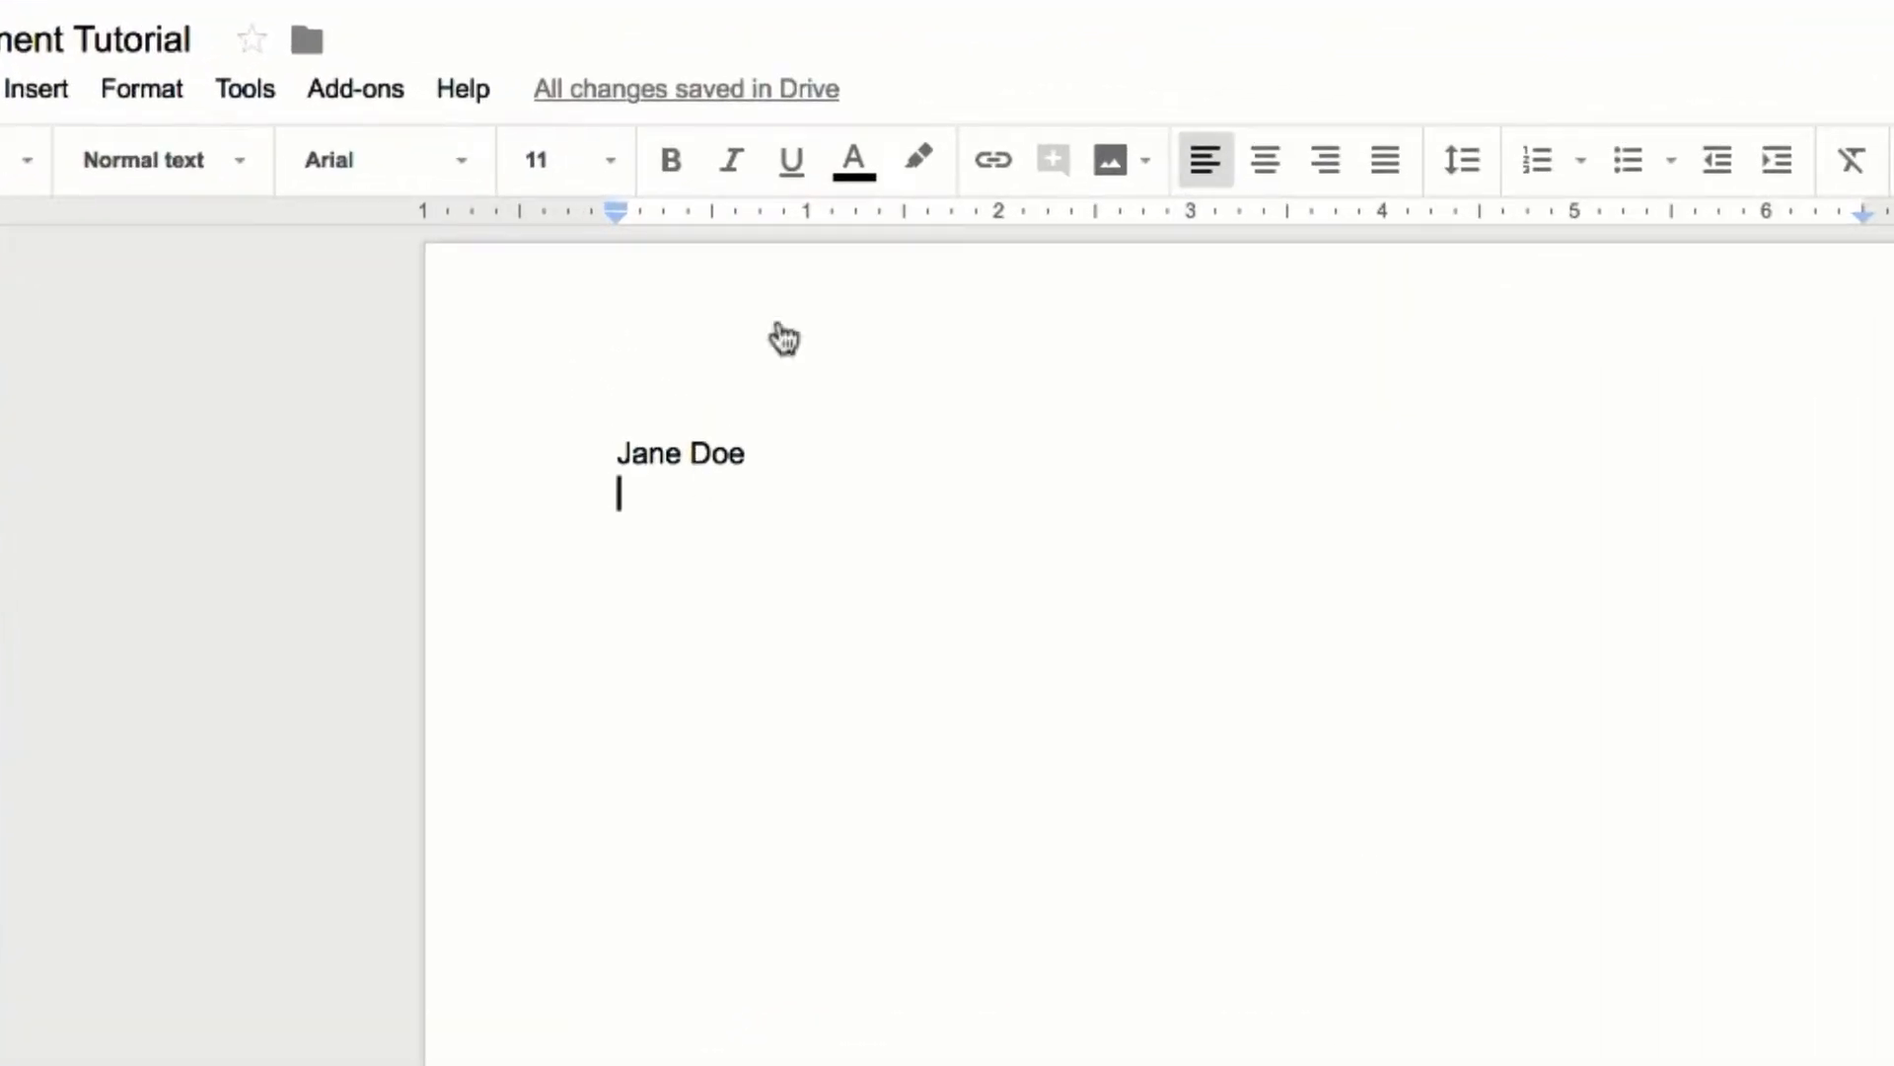
pyautogui.moveTo(774, 457); pyautogui.dragTo(466, 467)
pyautogui.press('BackSpace')
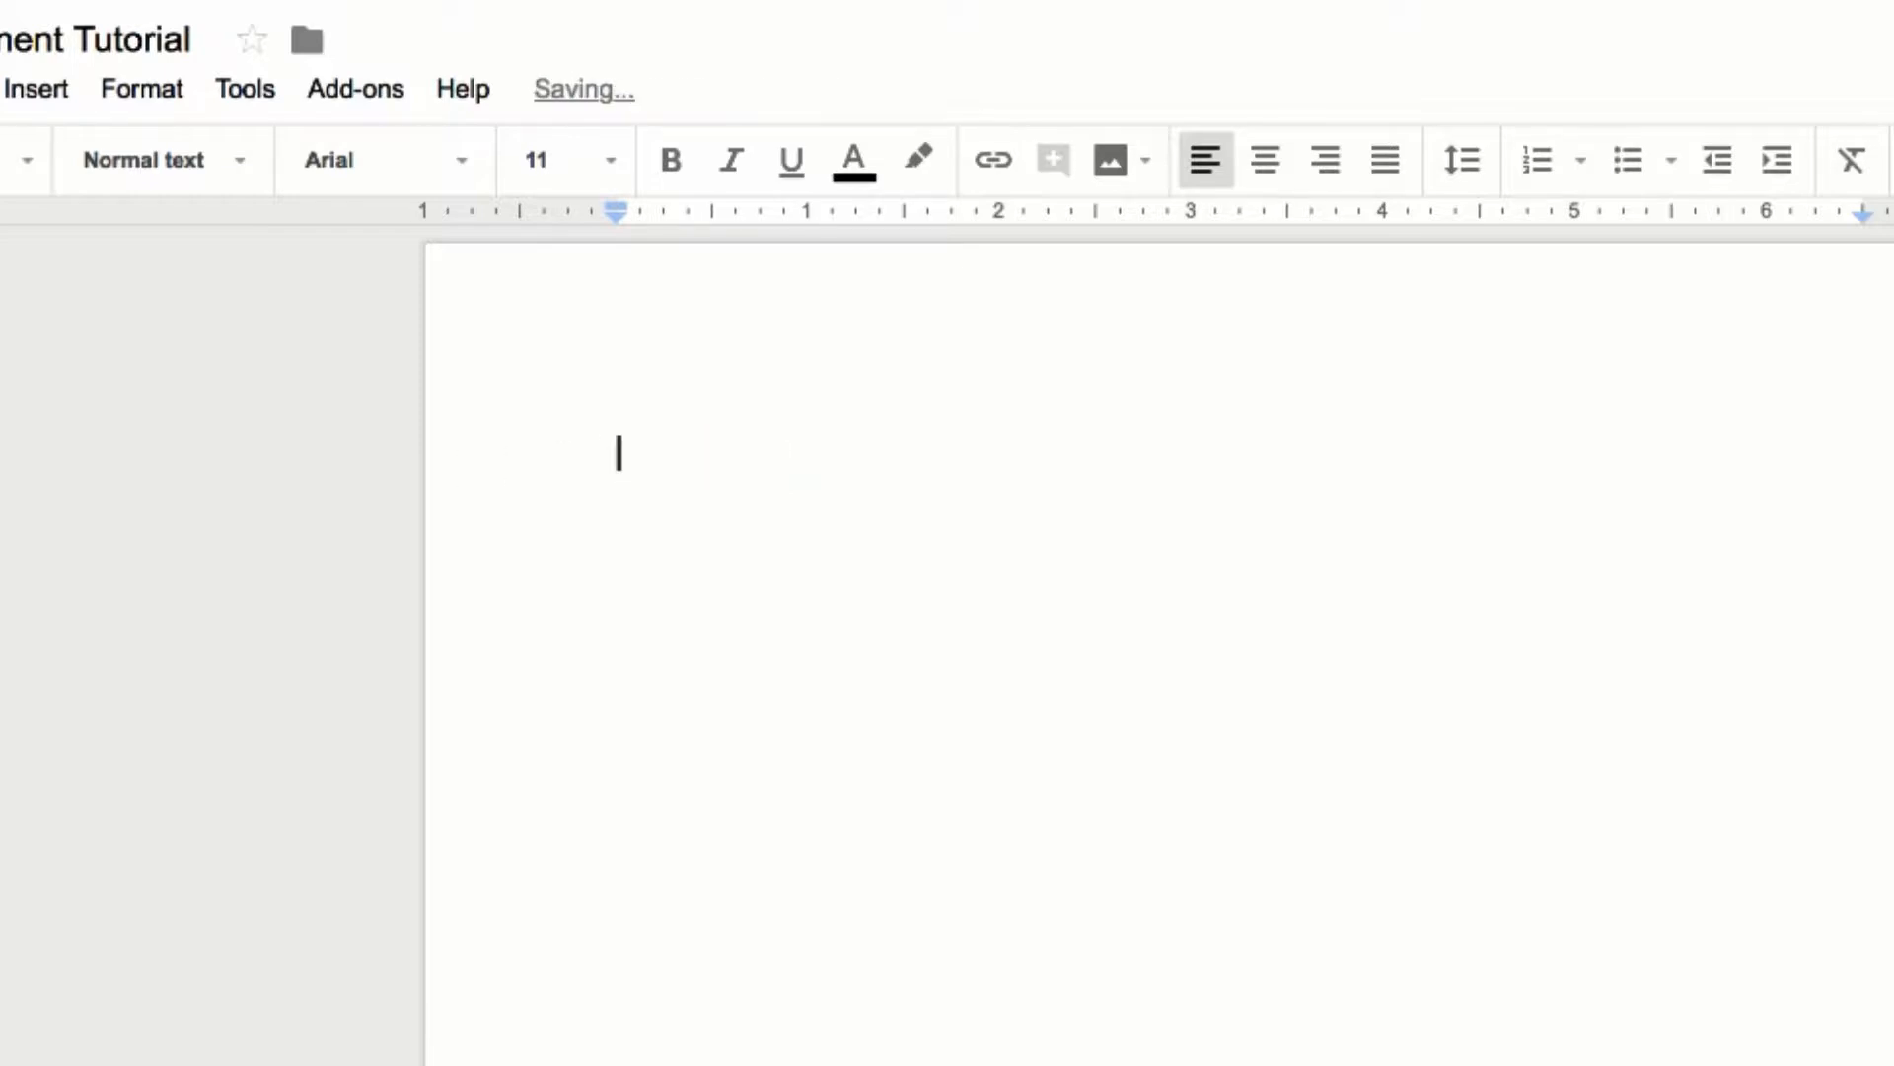
# Set the text to Times New Roman, size 12, with Double line spacing
pyautogui.click(462, 166)
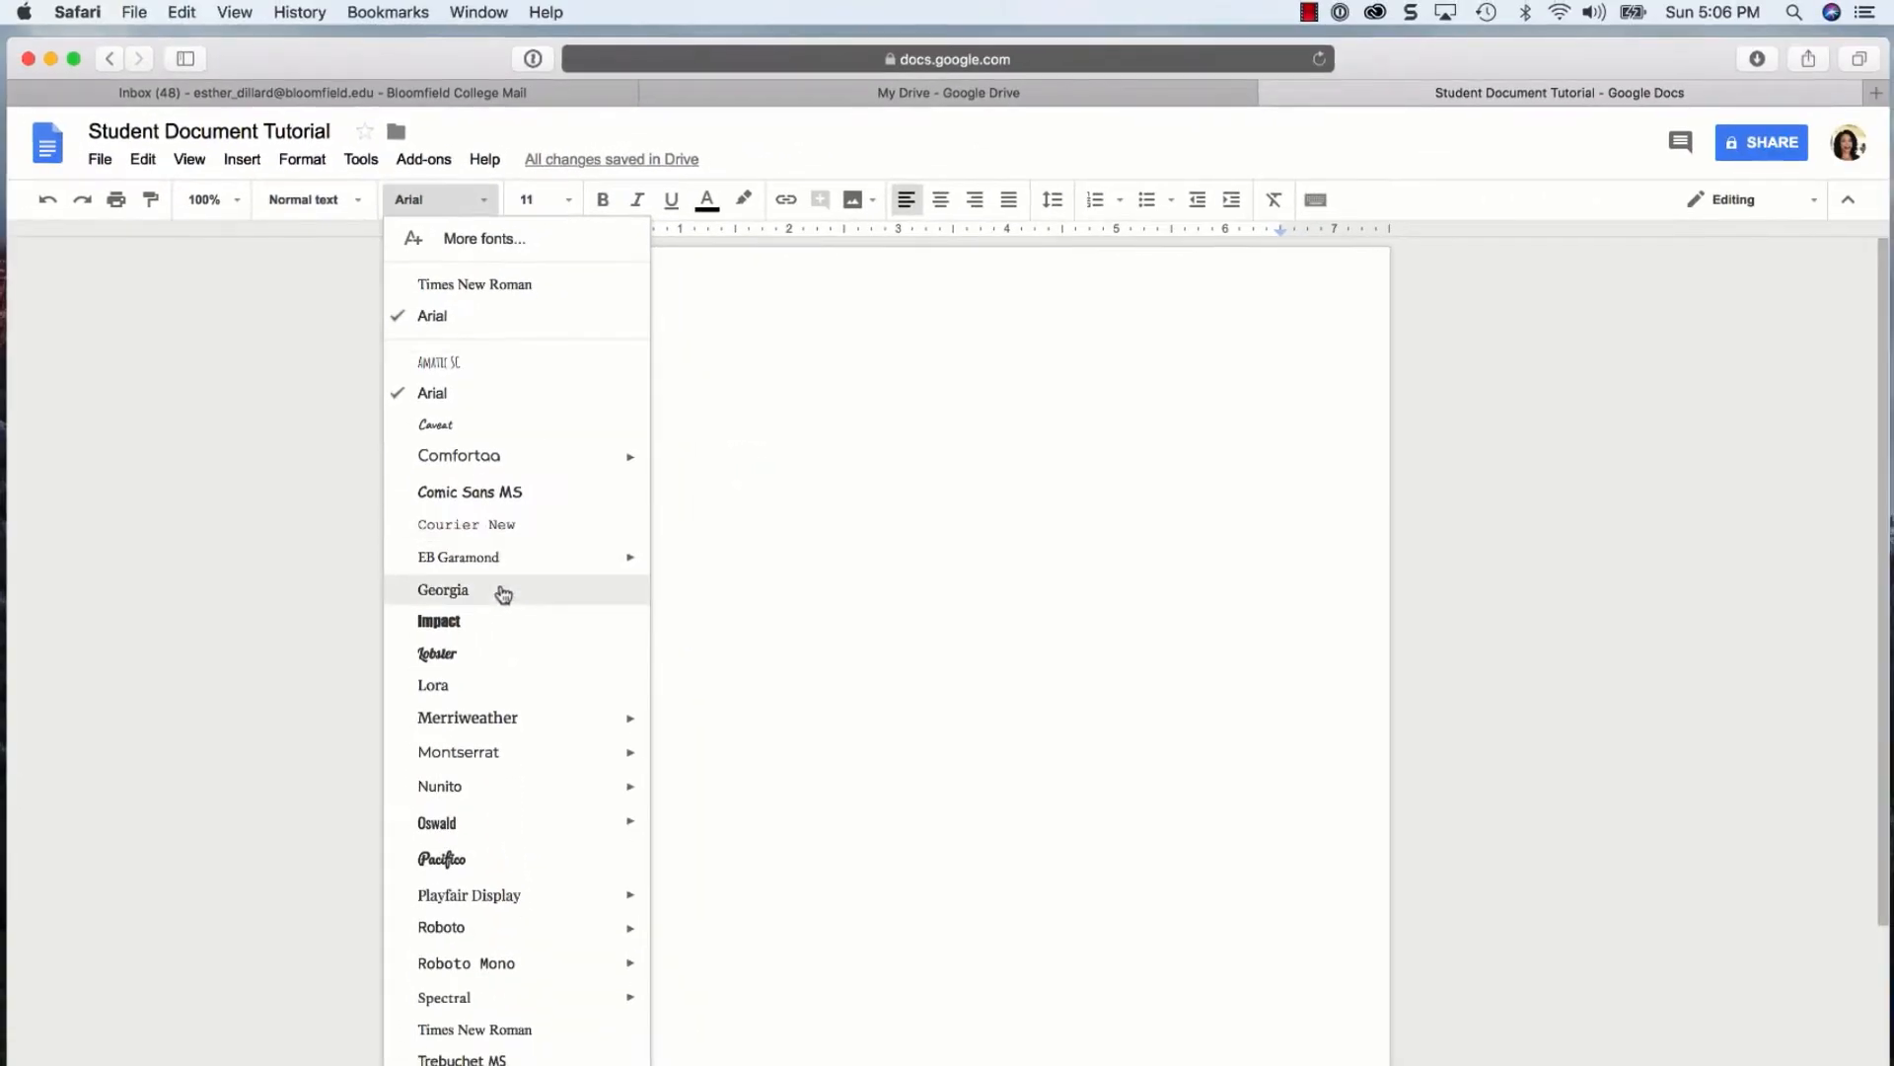
pyautogui.click(506, 1029)
pyautogui.click(572, 202)
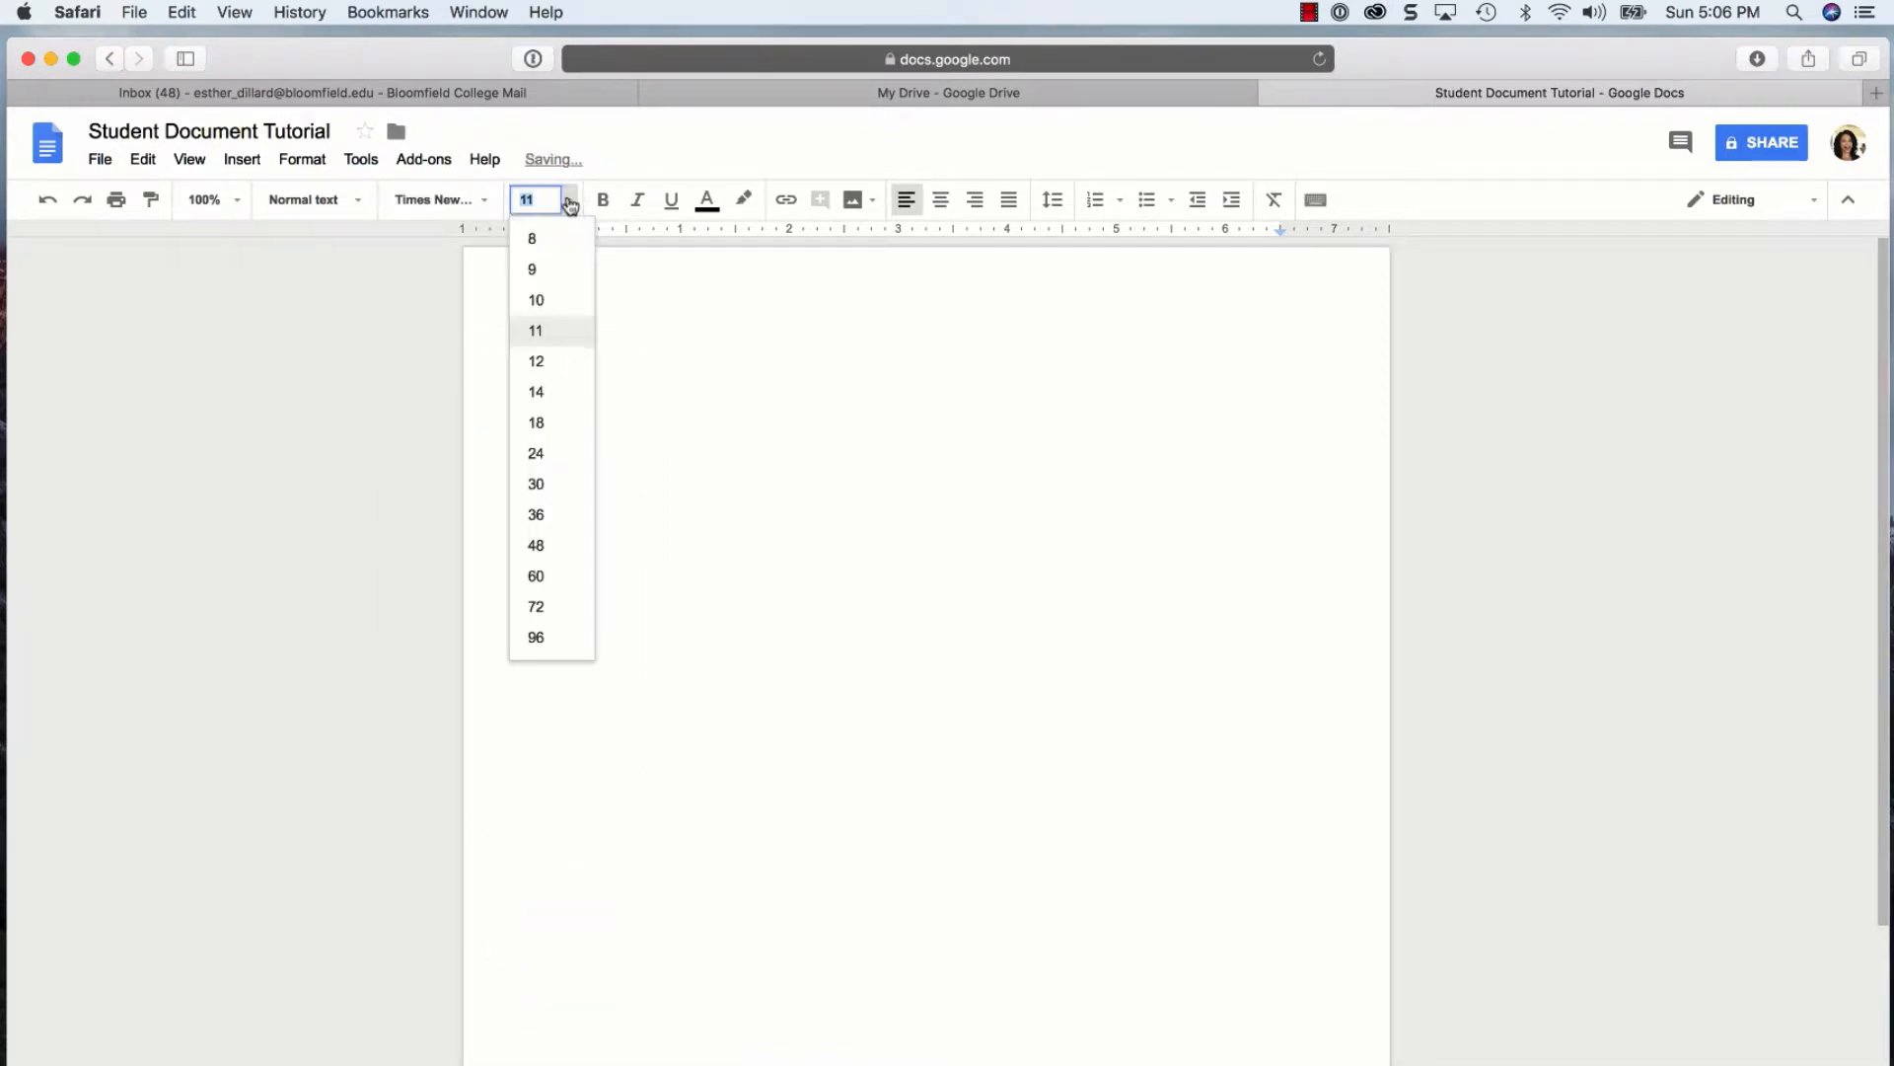
pyautogui.click(550, 365)
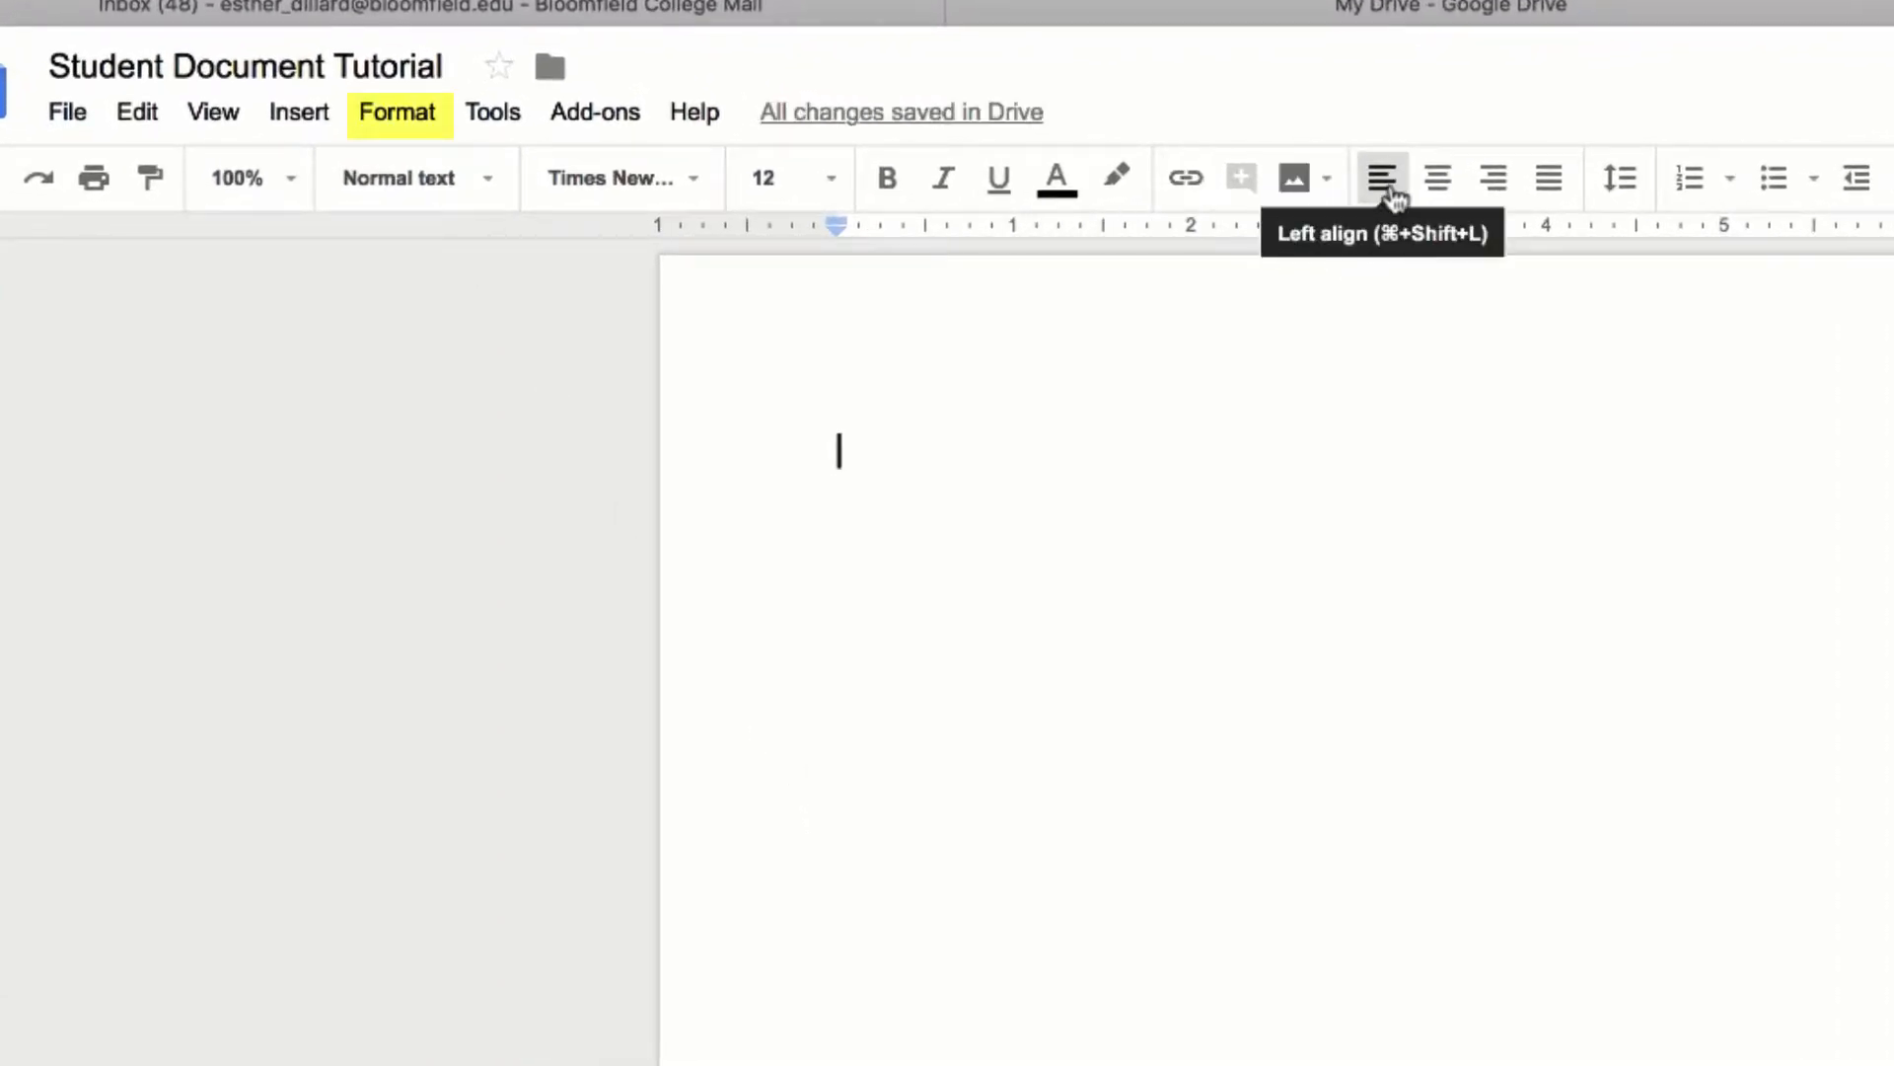
pyautogui.click(411, 118)
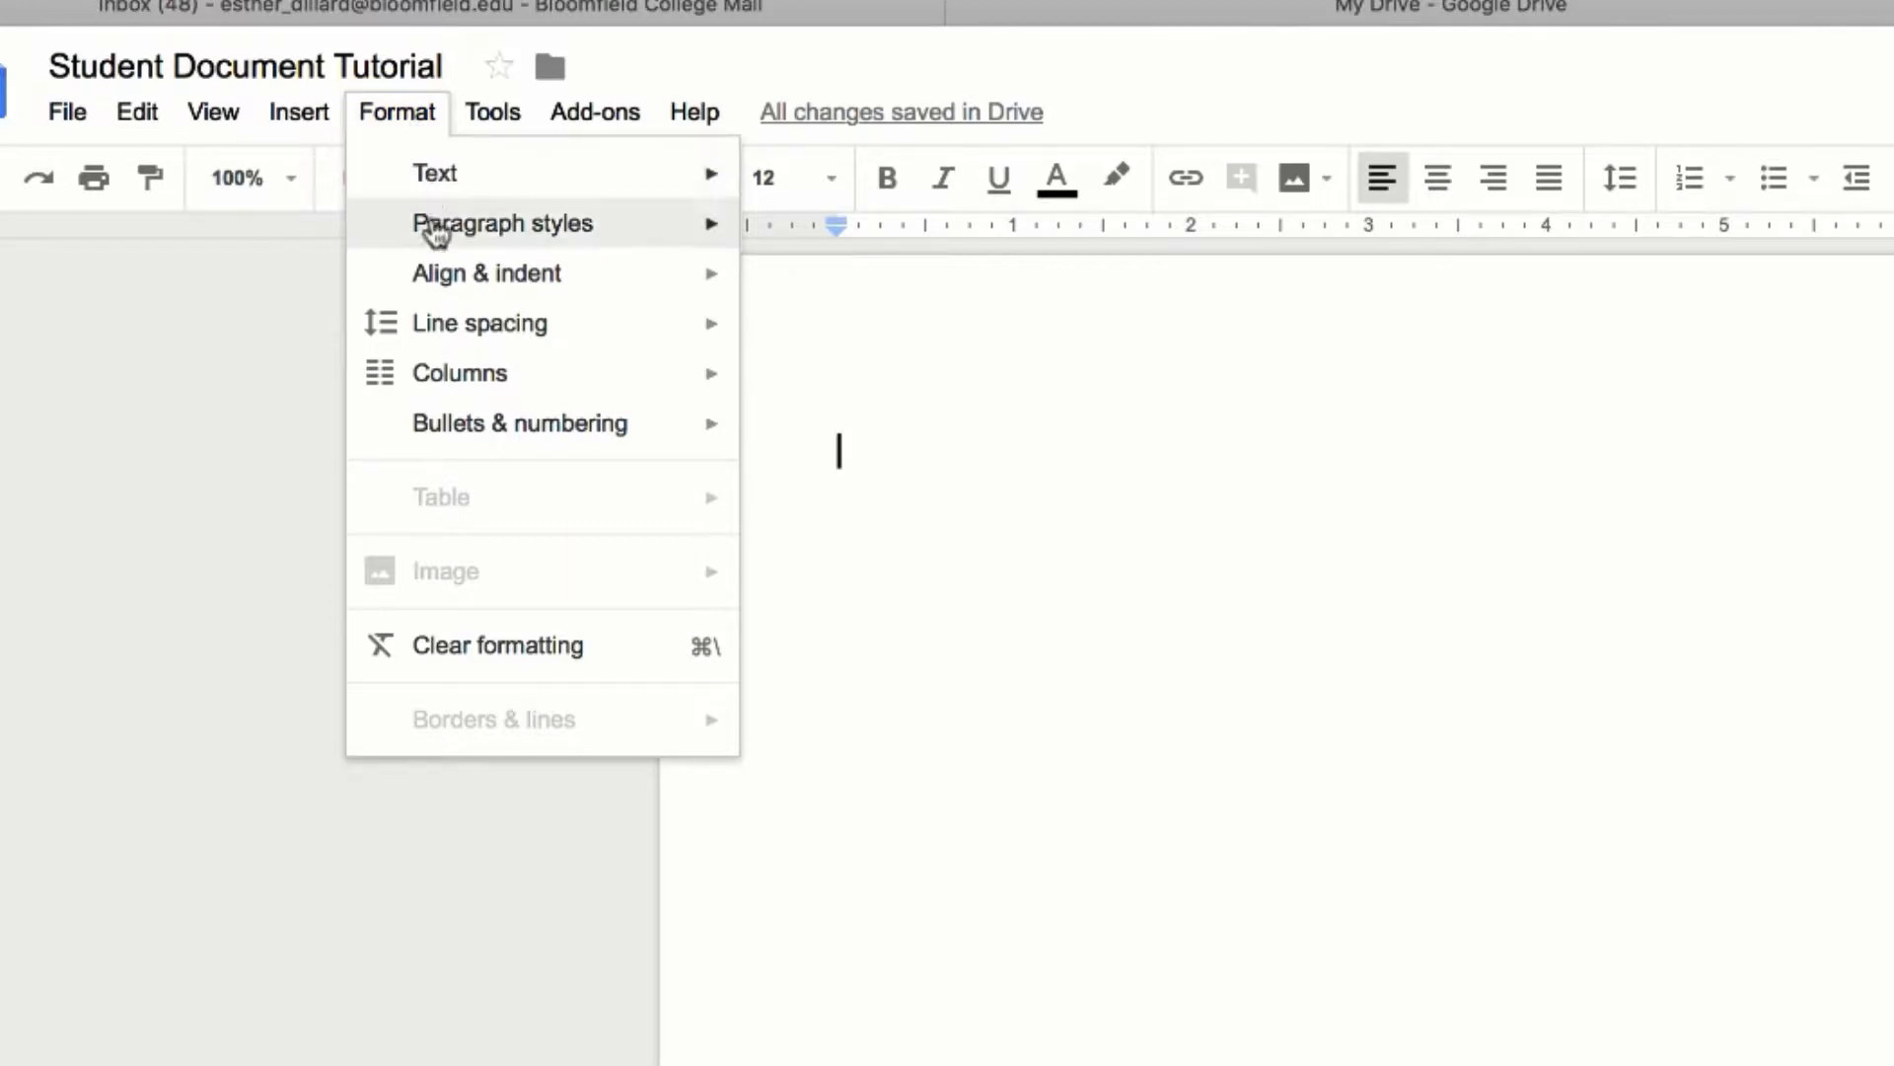
pyautogui.moveTo(457, 340)
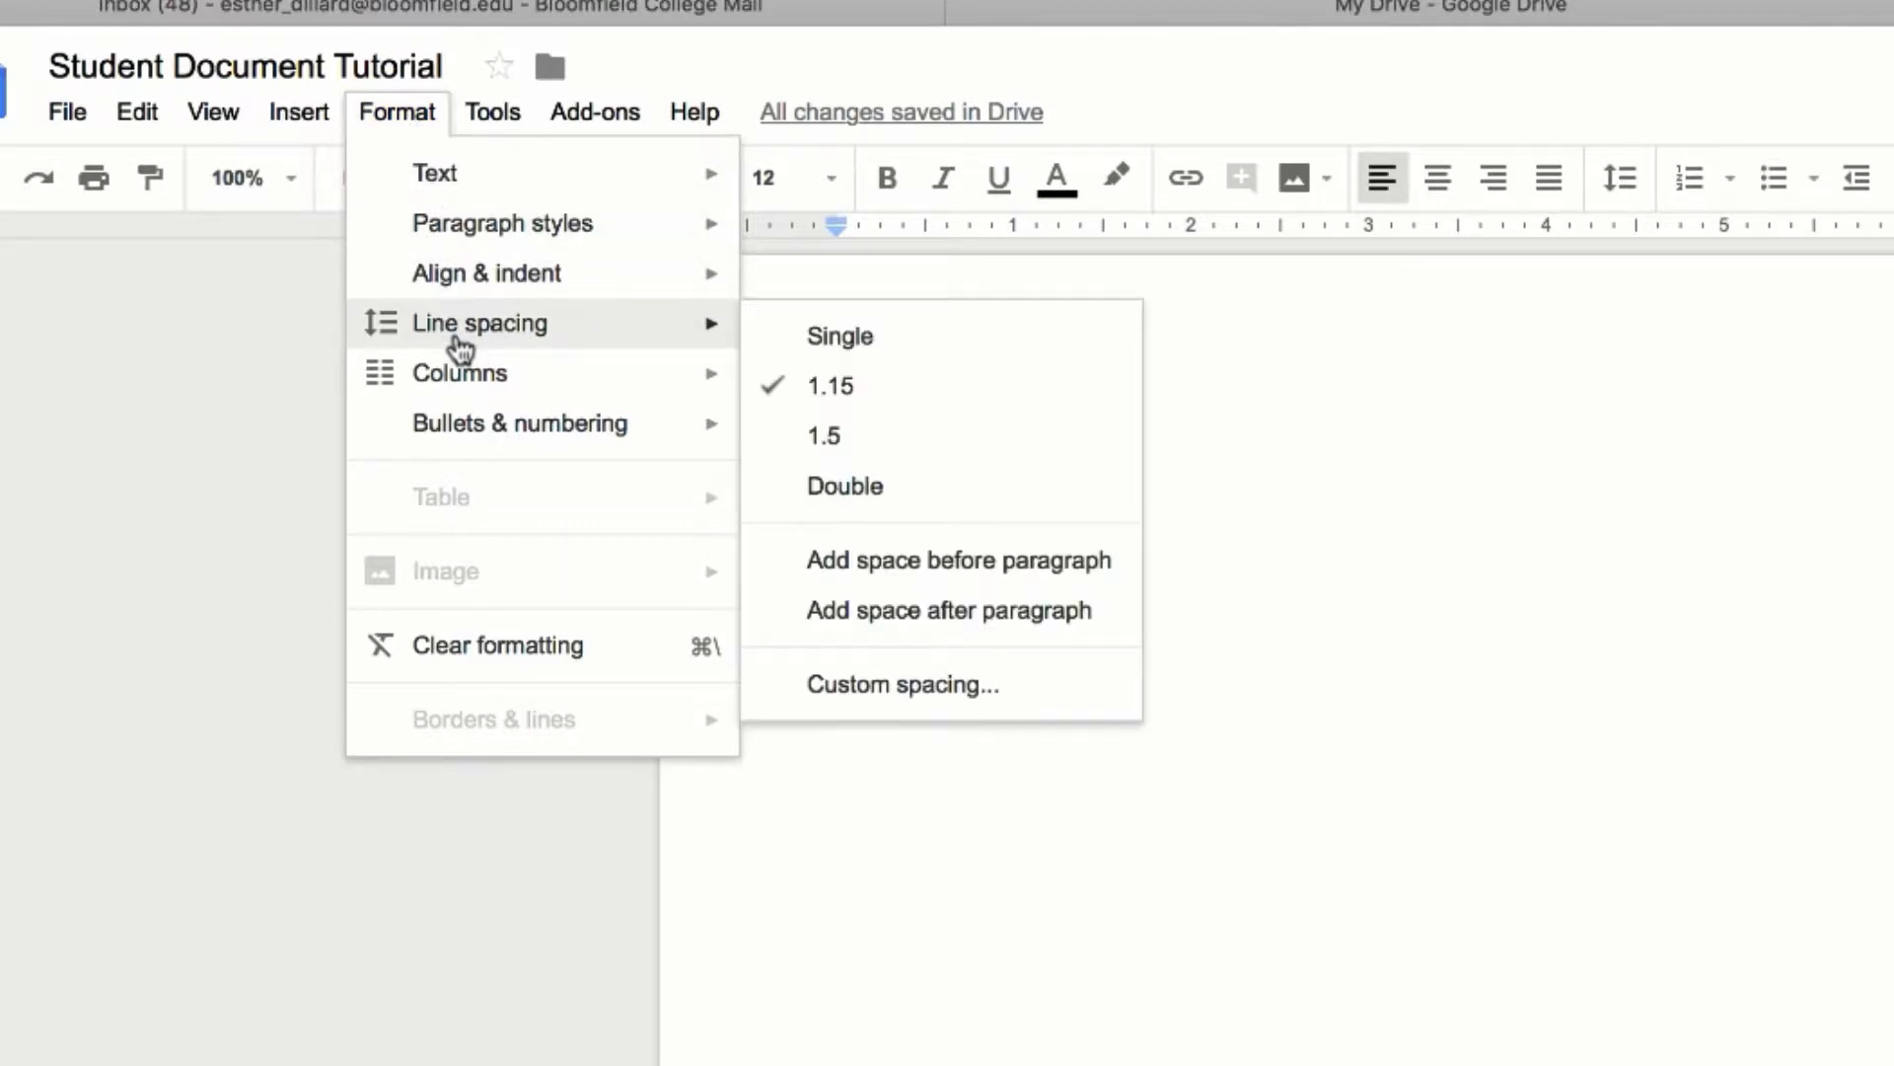
pyautogui.click(839, 490)
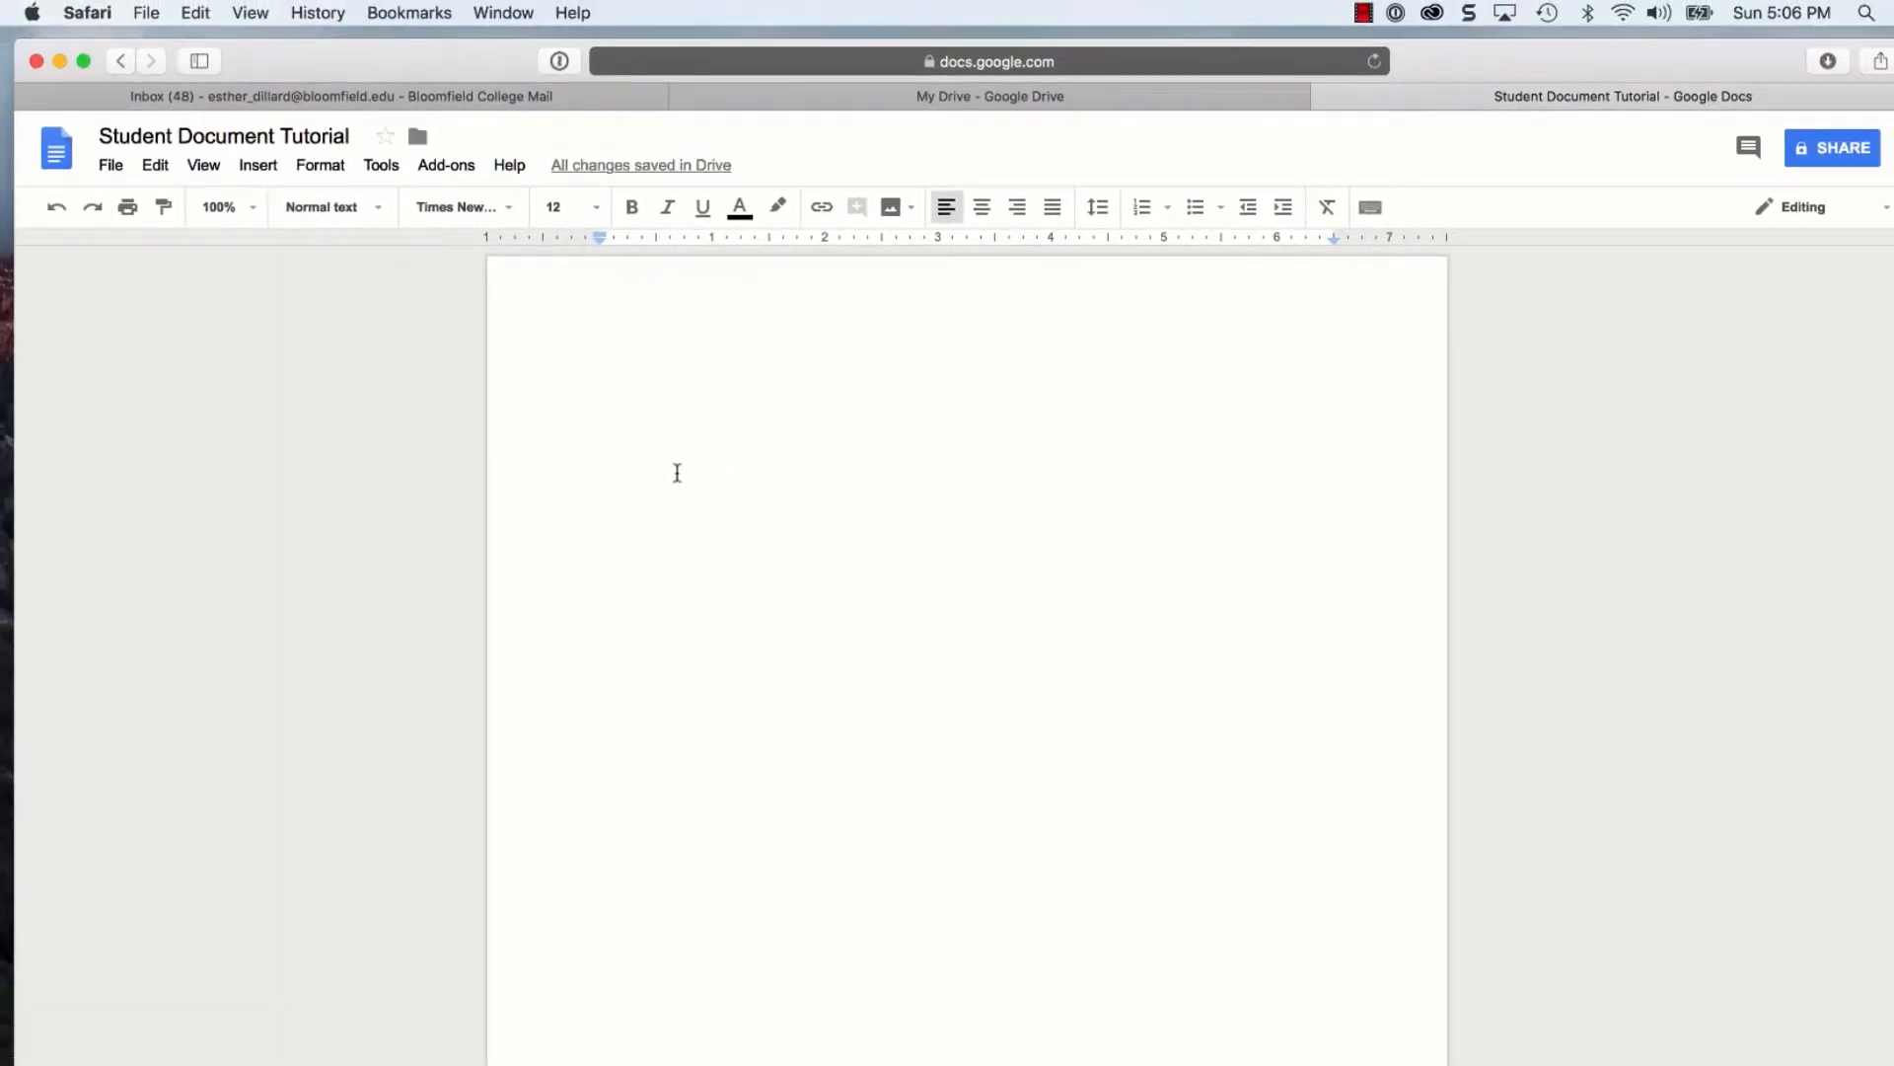
# Type the student's full name and the professor's name on separate lines
pyautogui.write('Jane Doe')
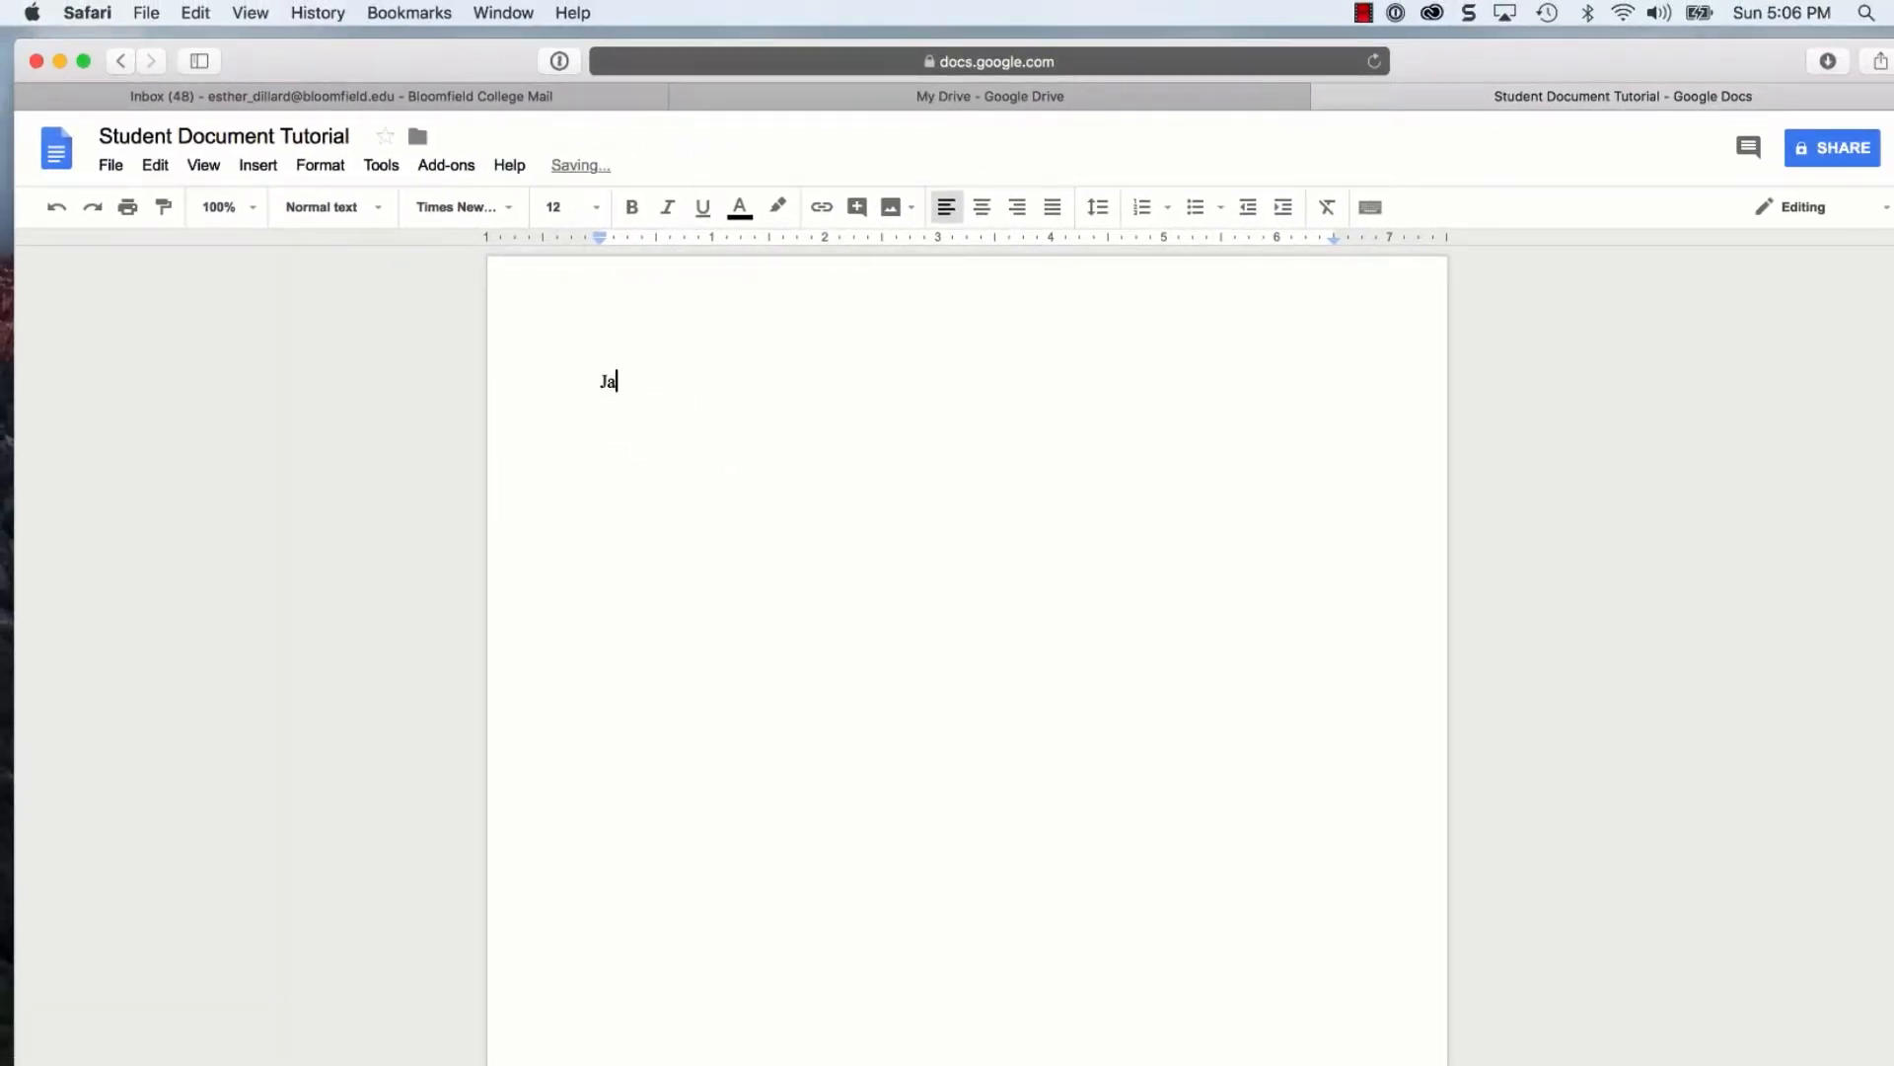
pyautogui.press('Return')
pyautogui.write('E')
pyautogui.press('BackSpace')
pyautogui.write('Professor')
pyautogui.press('Return')
pyautogui.write('Est')
pyautogui.press('BackSpace')
pyautogui.press('BackSpace')
pyautogui.press('BackSpace')
pyautogui.press('BackSpace')
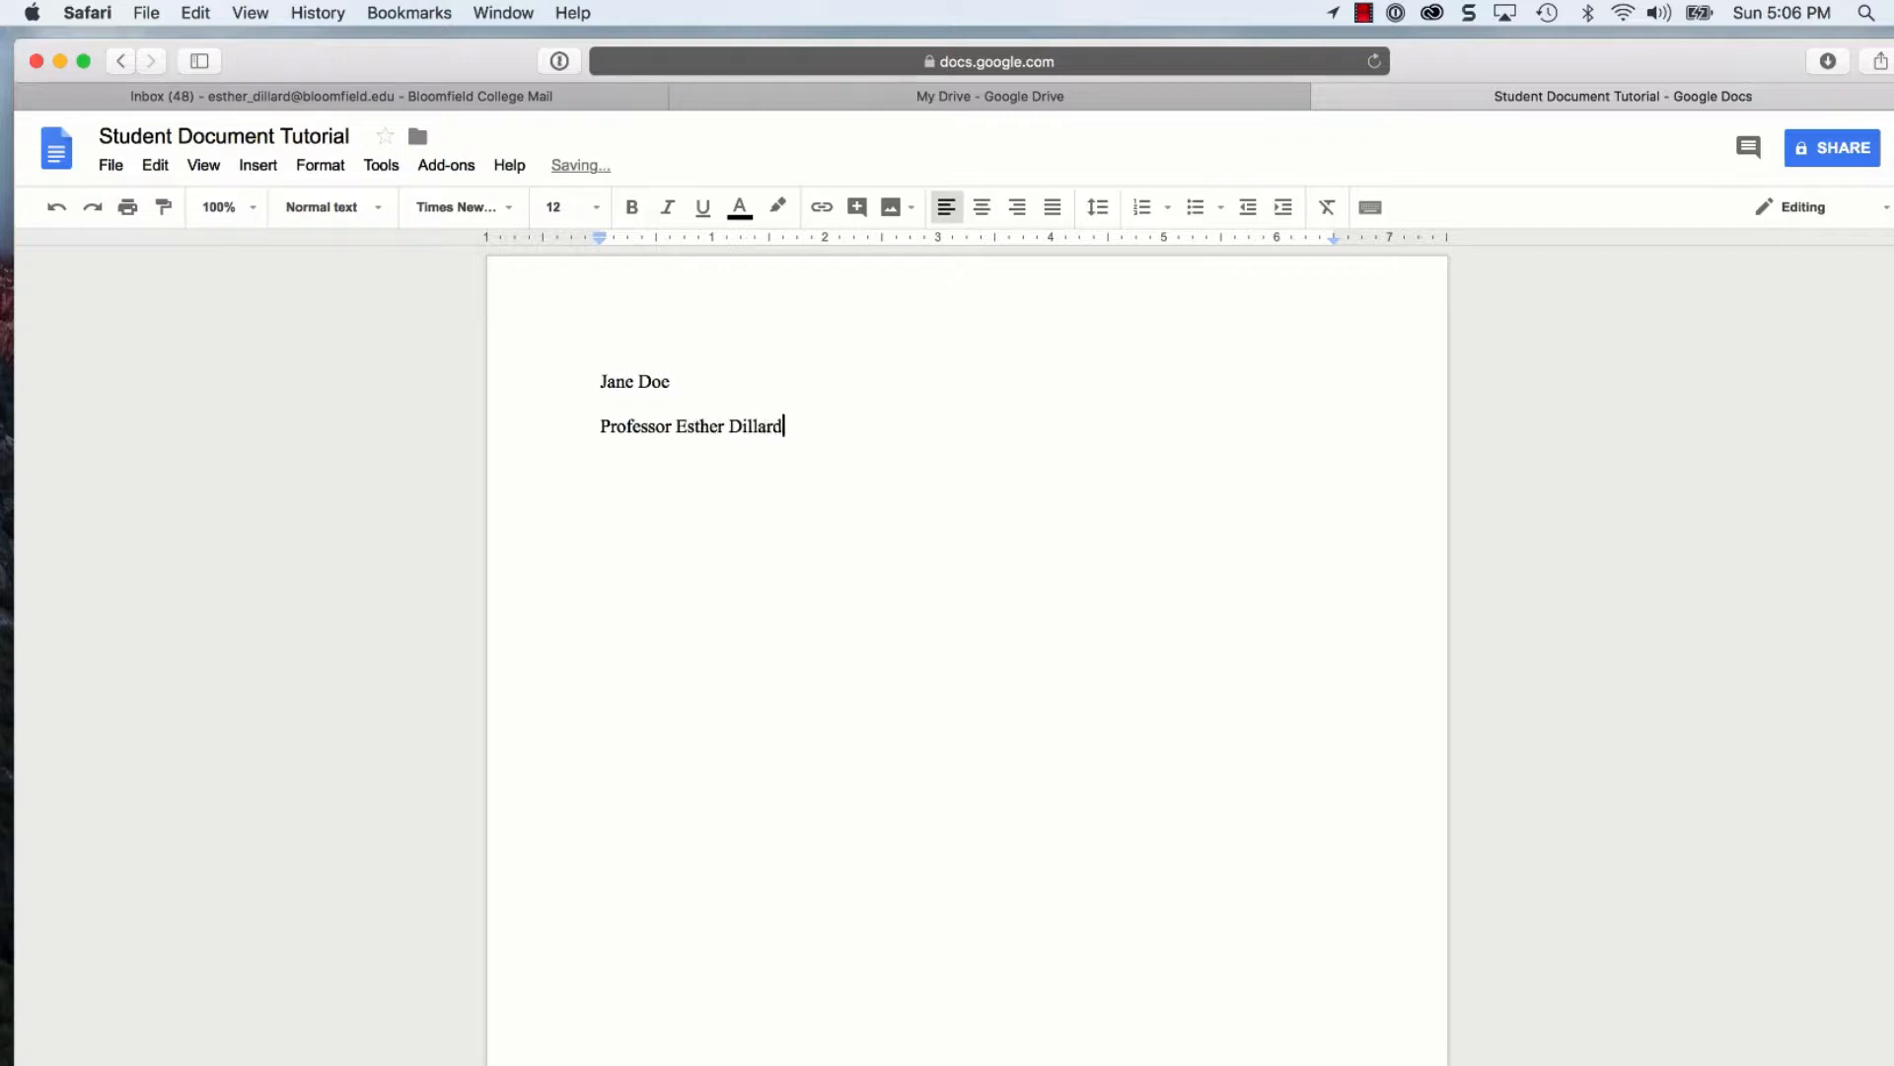
pyautogui.press('Return')
# Add 'Public Speaking Outline', '7, September, 2018', then 'Working Title for Speech' after a blank line
pyautogui.write('Public')
pyautogui.press('Return')
pyautogui.write('Spe')
pyautogui.press('BackSpace')
pyautogui.press('BackSpace')
pyautogui.press('BackSpace')
pyautogui.press('BackSpace')
pyautogui.write('Speaking')
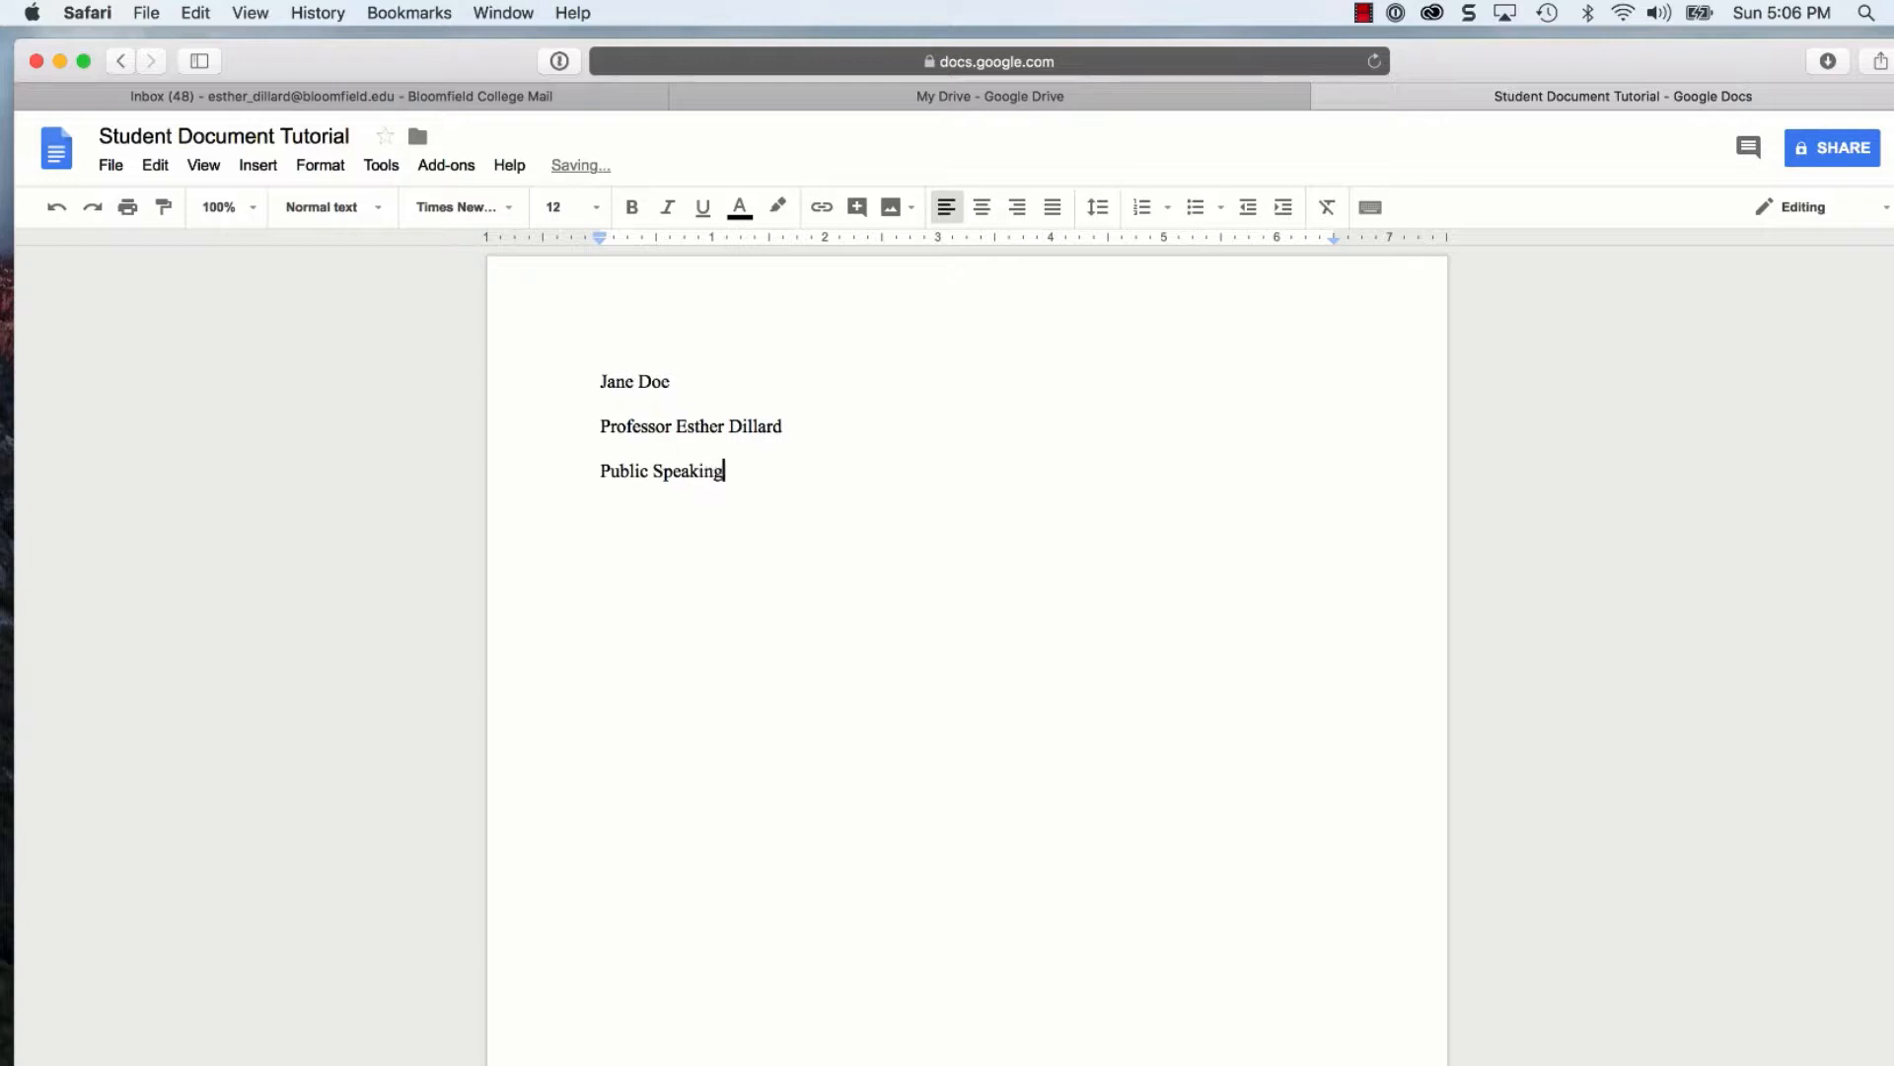
pyautogui.write(' Outline')
pyautogui.press('Return')
pyautogui.write('7, Se')
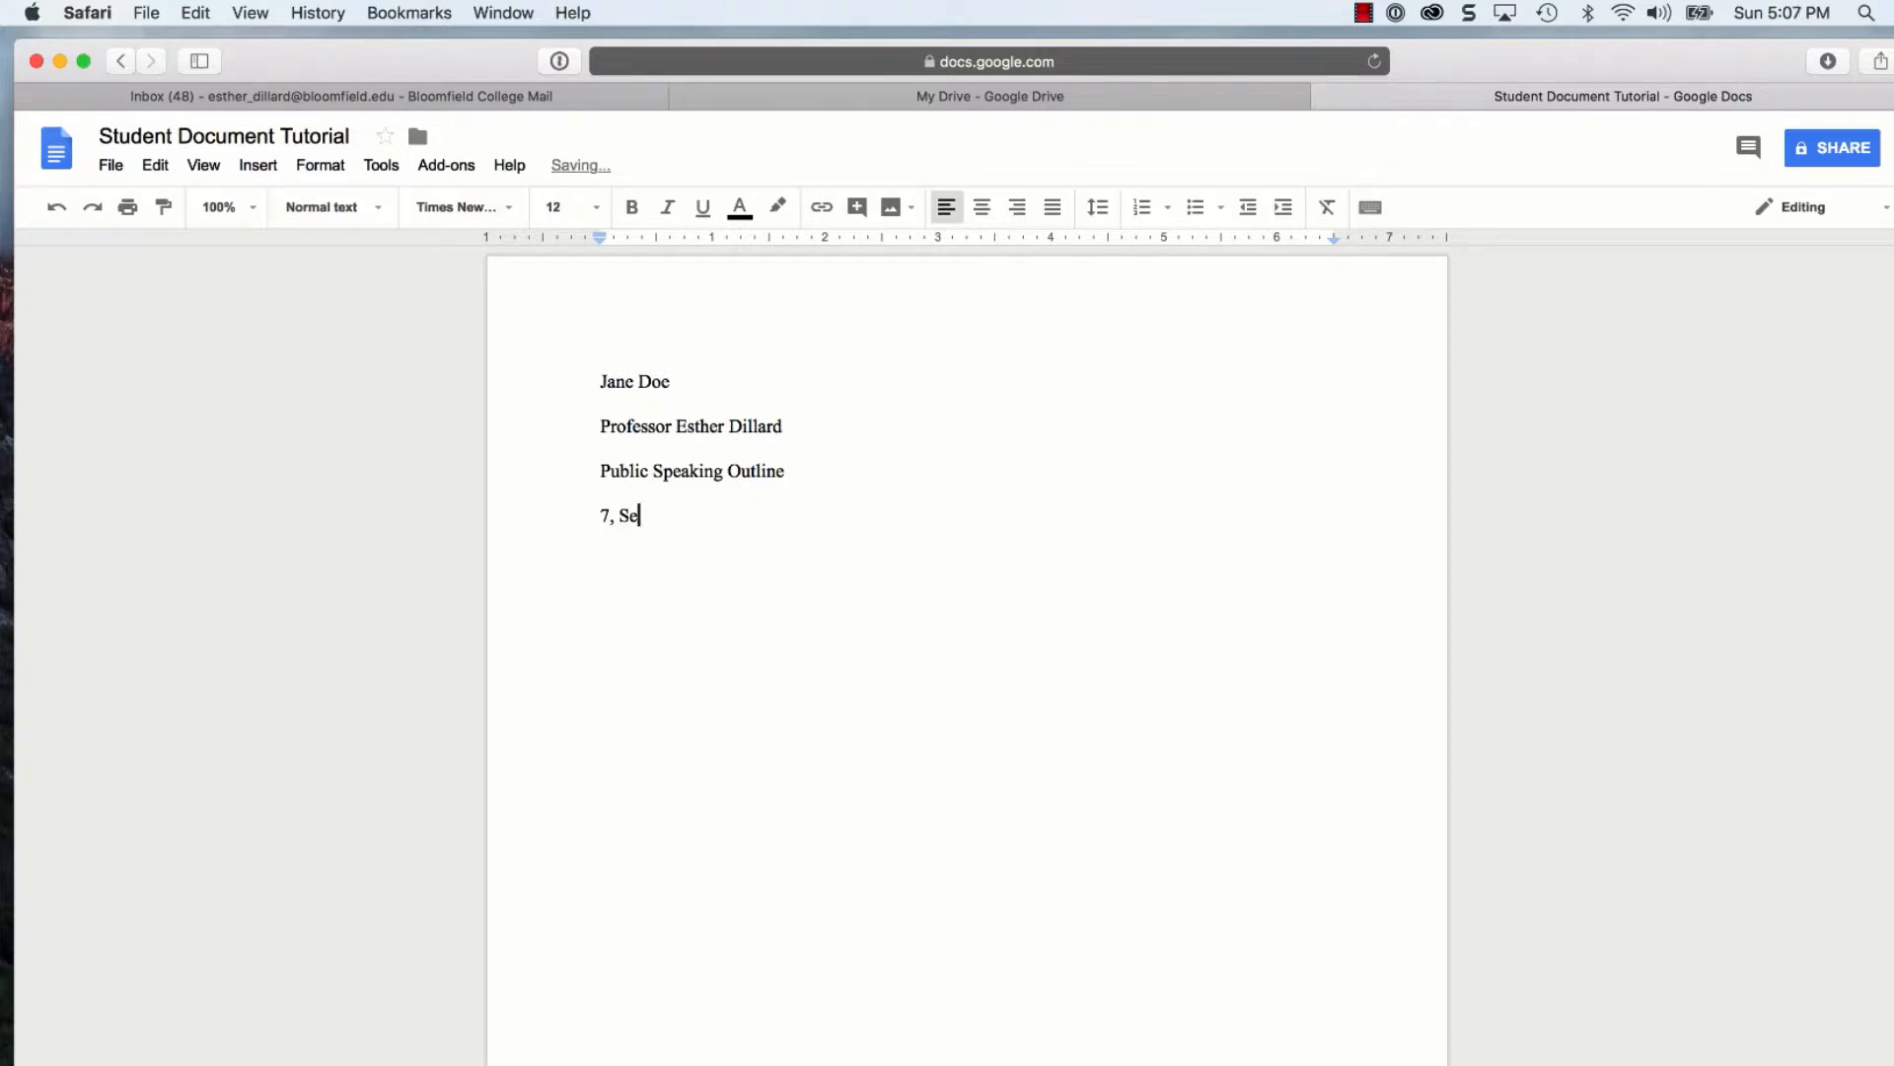
pyautogui.write('p')
pyautogui.press('BackSpace')
pyautogui.write('ptember, 2018')
pyautogui.press('Return')
pyautogui.press('Return')
pyautogui.write('Working Title')
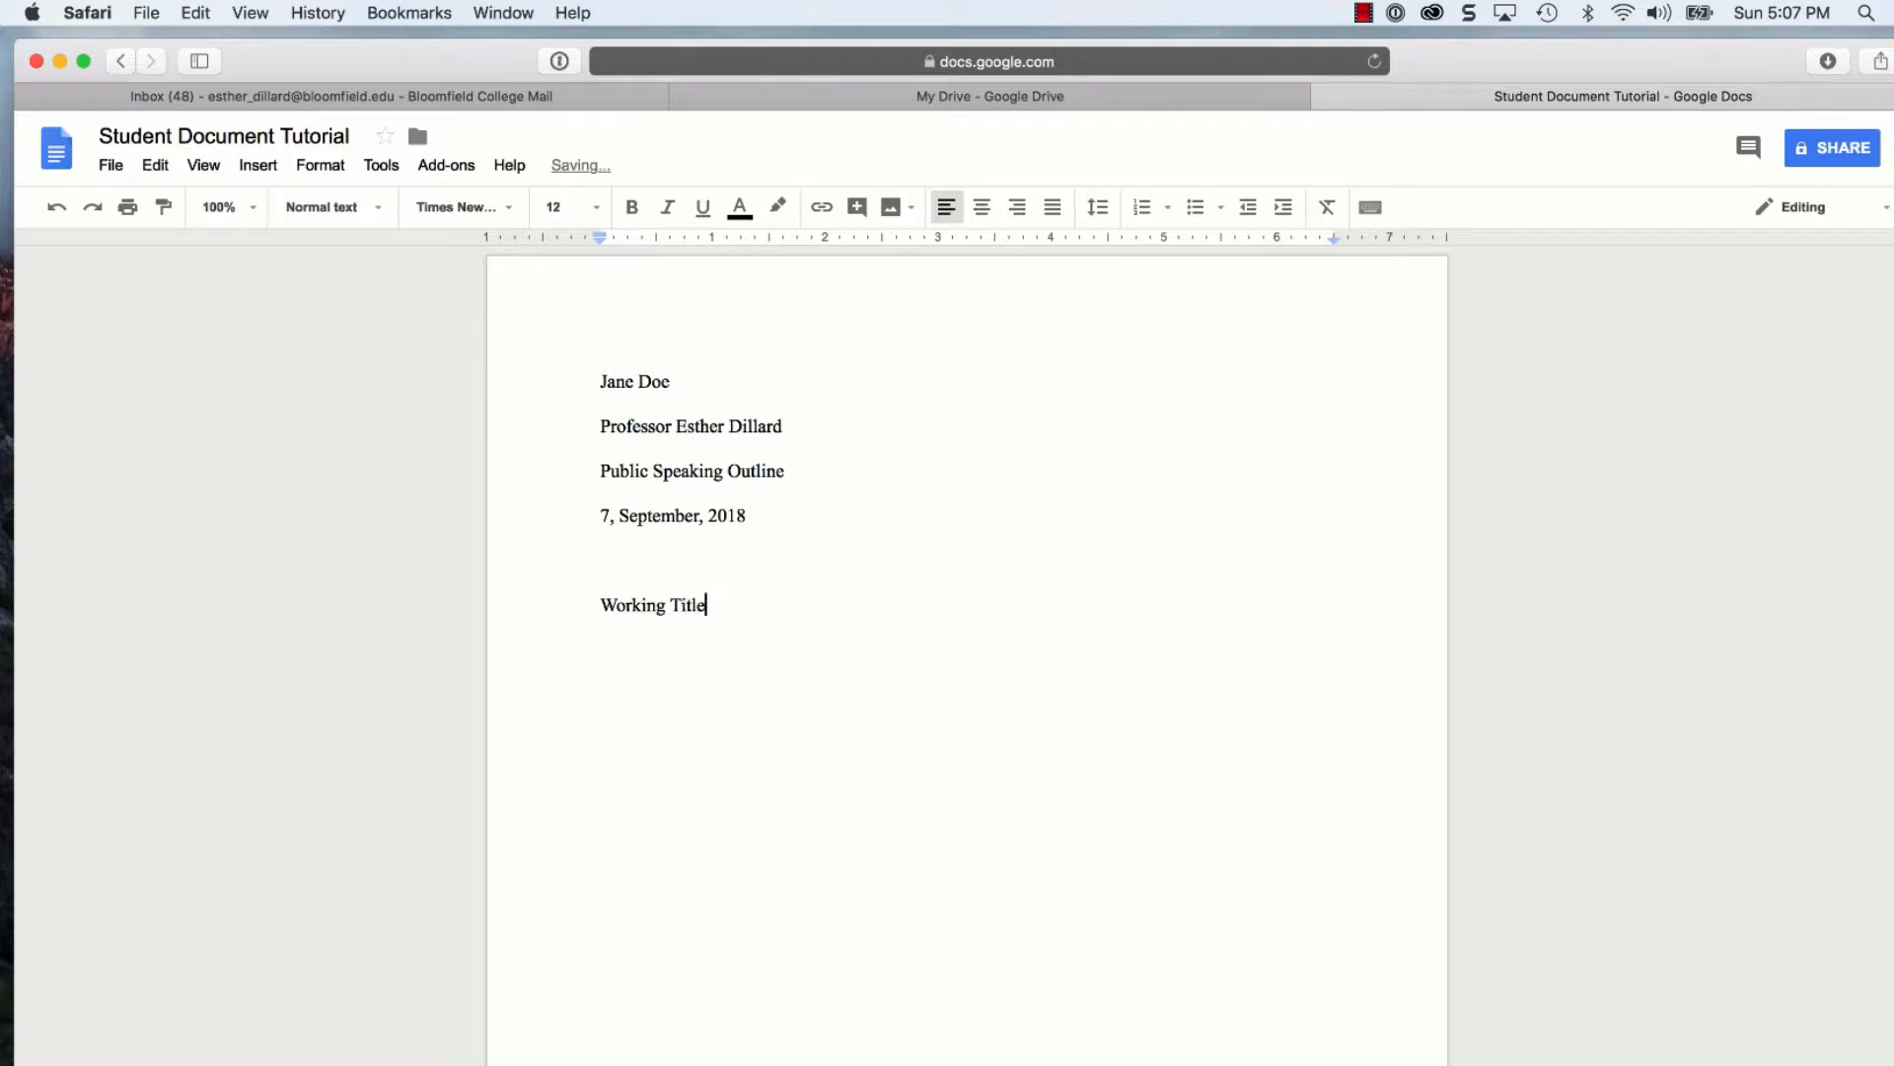
pyautogui.write(' for Speech')
# Center the 'Working Title for Speech' line
pyautogui.moveTo(794, 605); pyautogui.dragTo(589, 603)
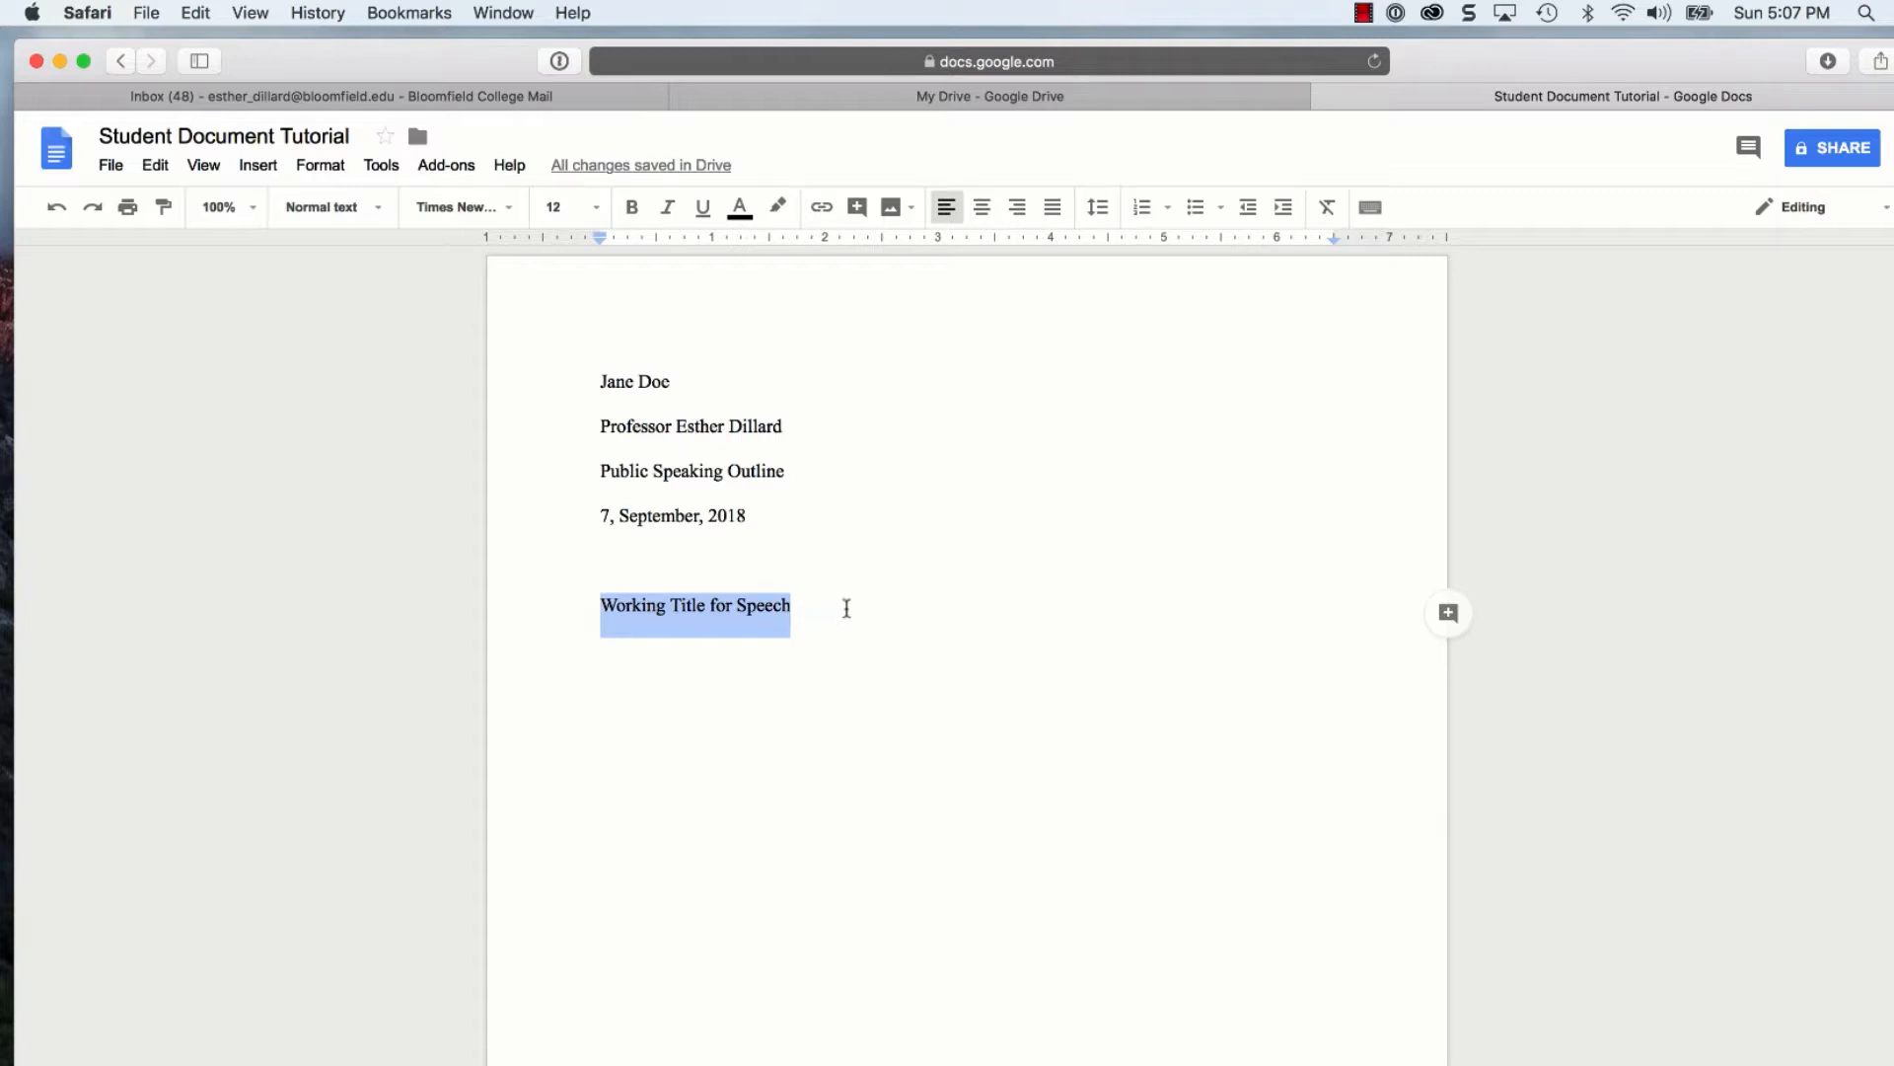
pyautogui.click(982, 208)
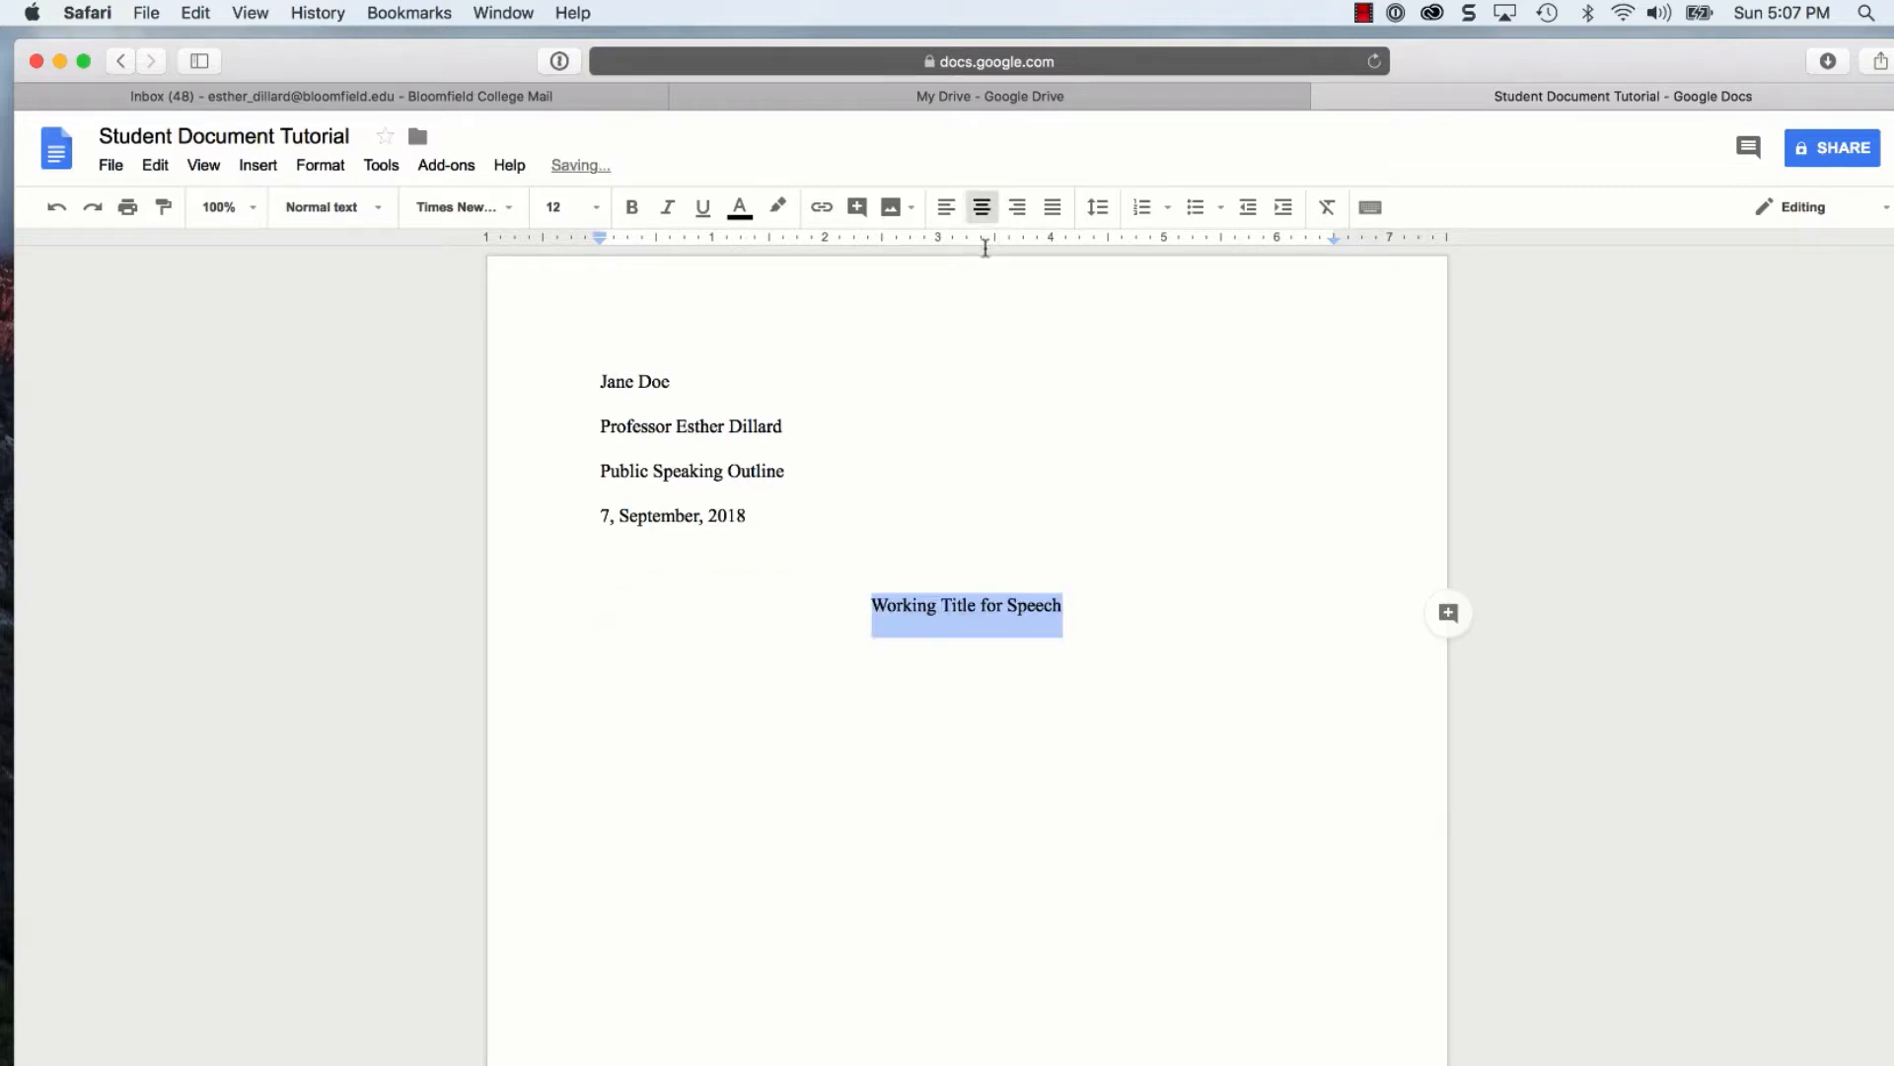
pyautogui.click(1057, 640)
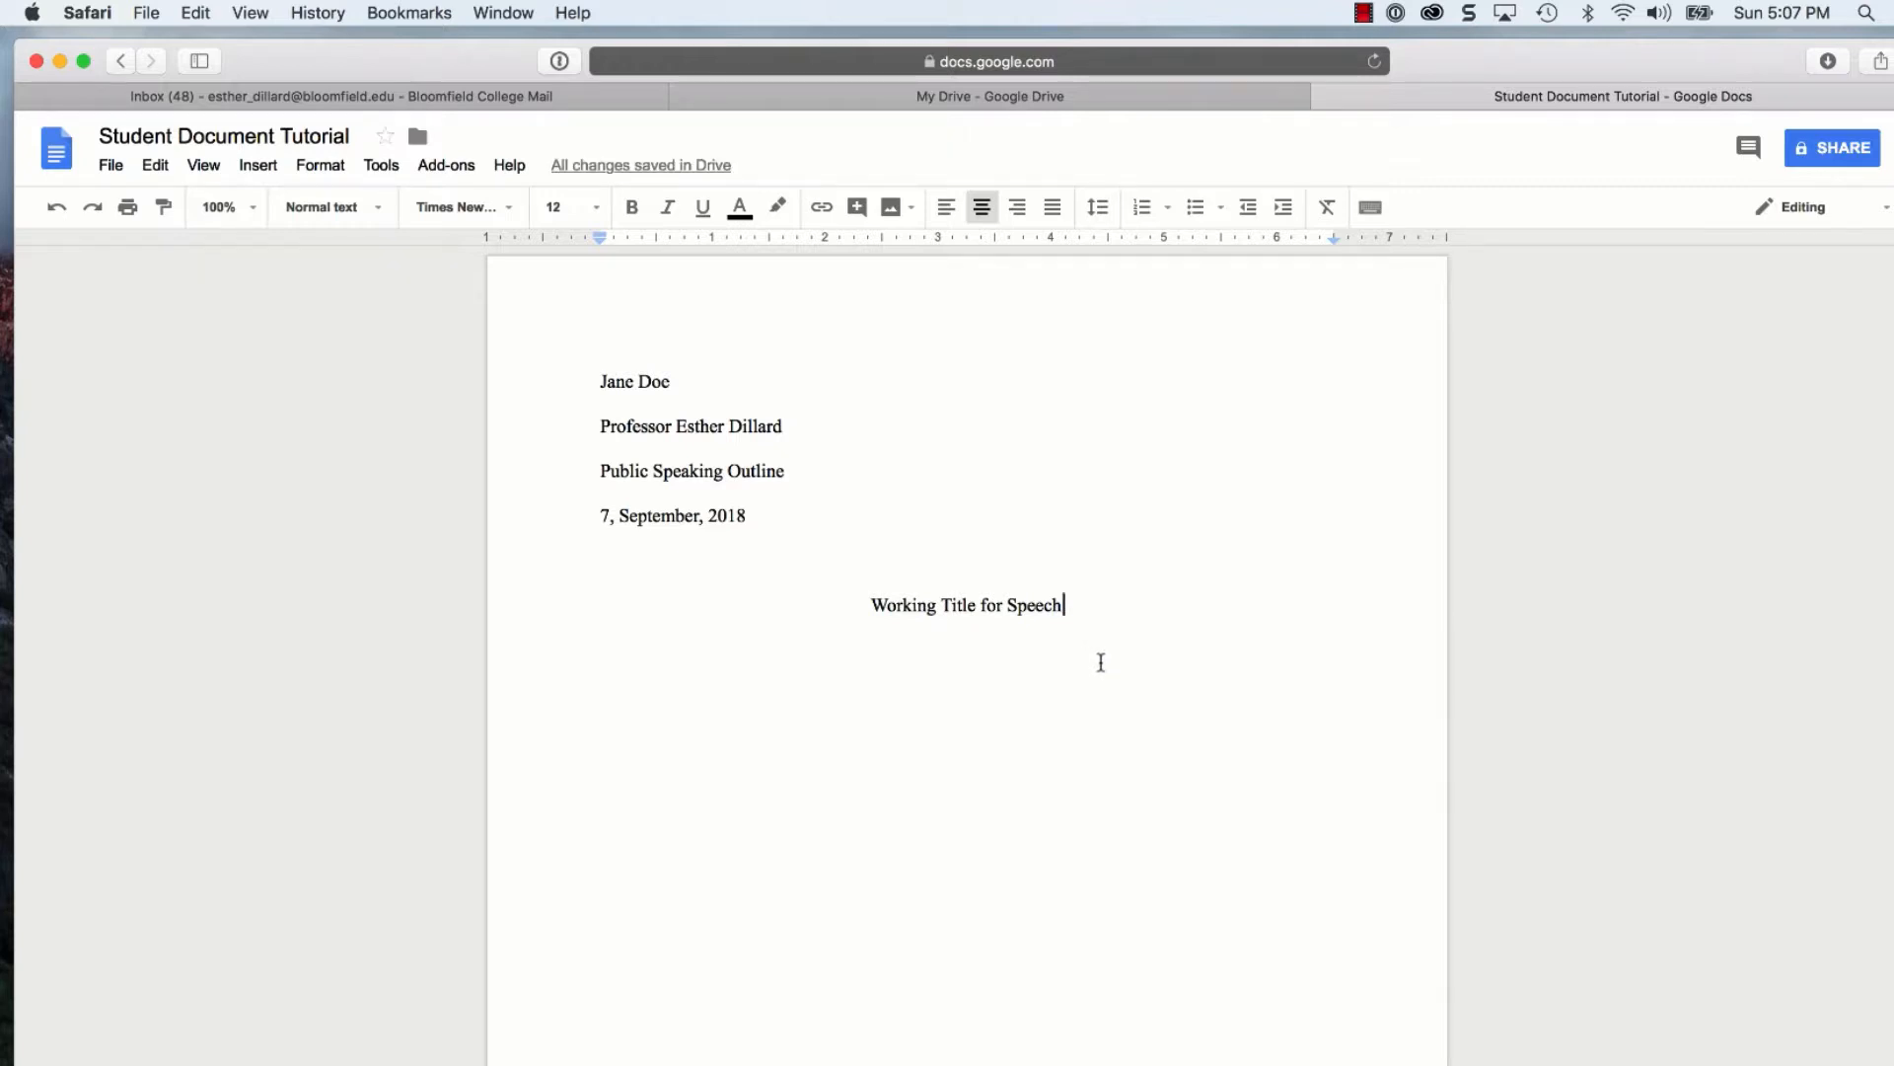
# Add a left-aligned INTRODUCTION heading and paste the Body and Conclusion outline below it
pyautogui.press('Return')
pyautogui.click(946, 208)
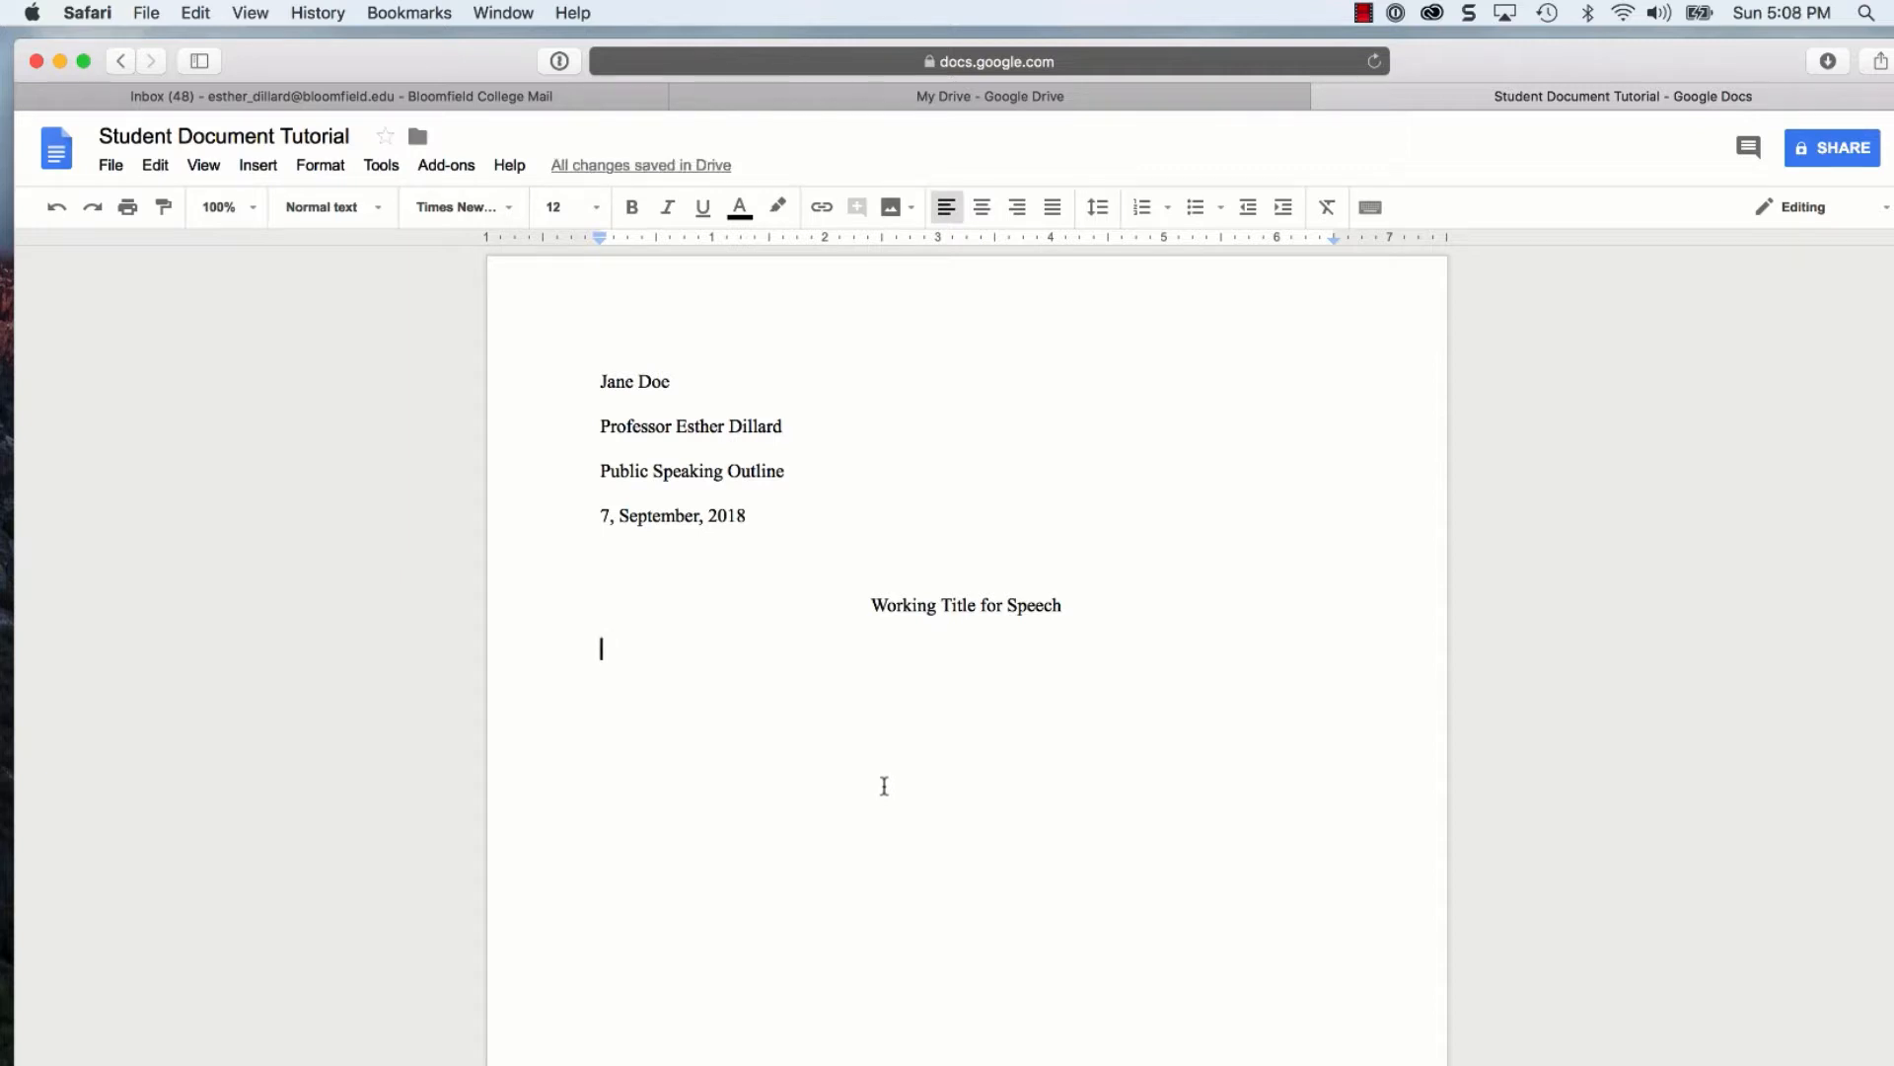
pyautogui.write('INTRODUCT')
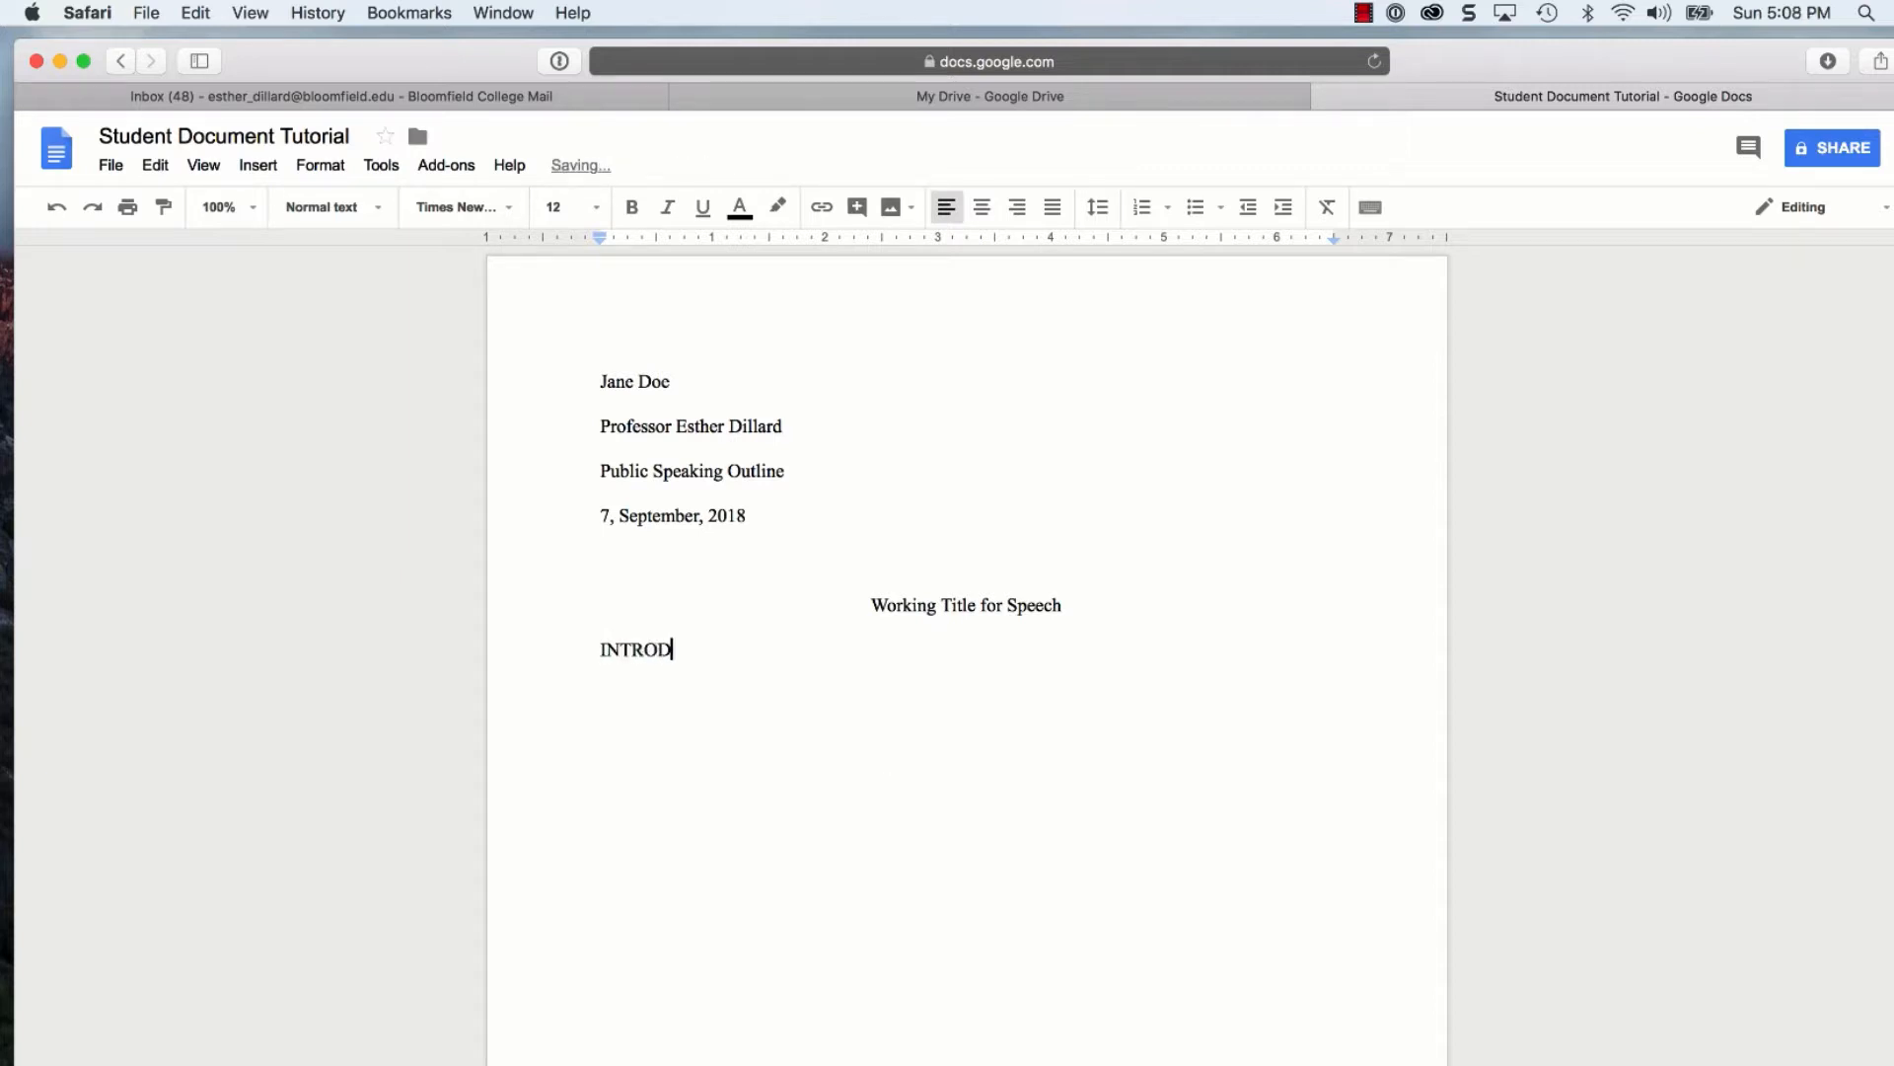
pyautogui.write('ION')
pyautogui.press('Return')
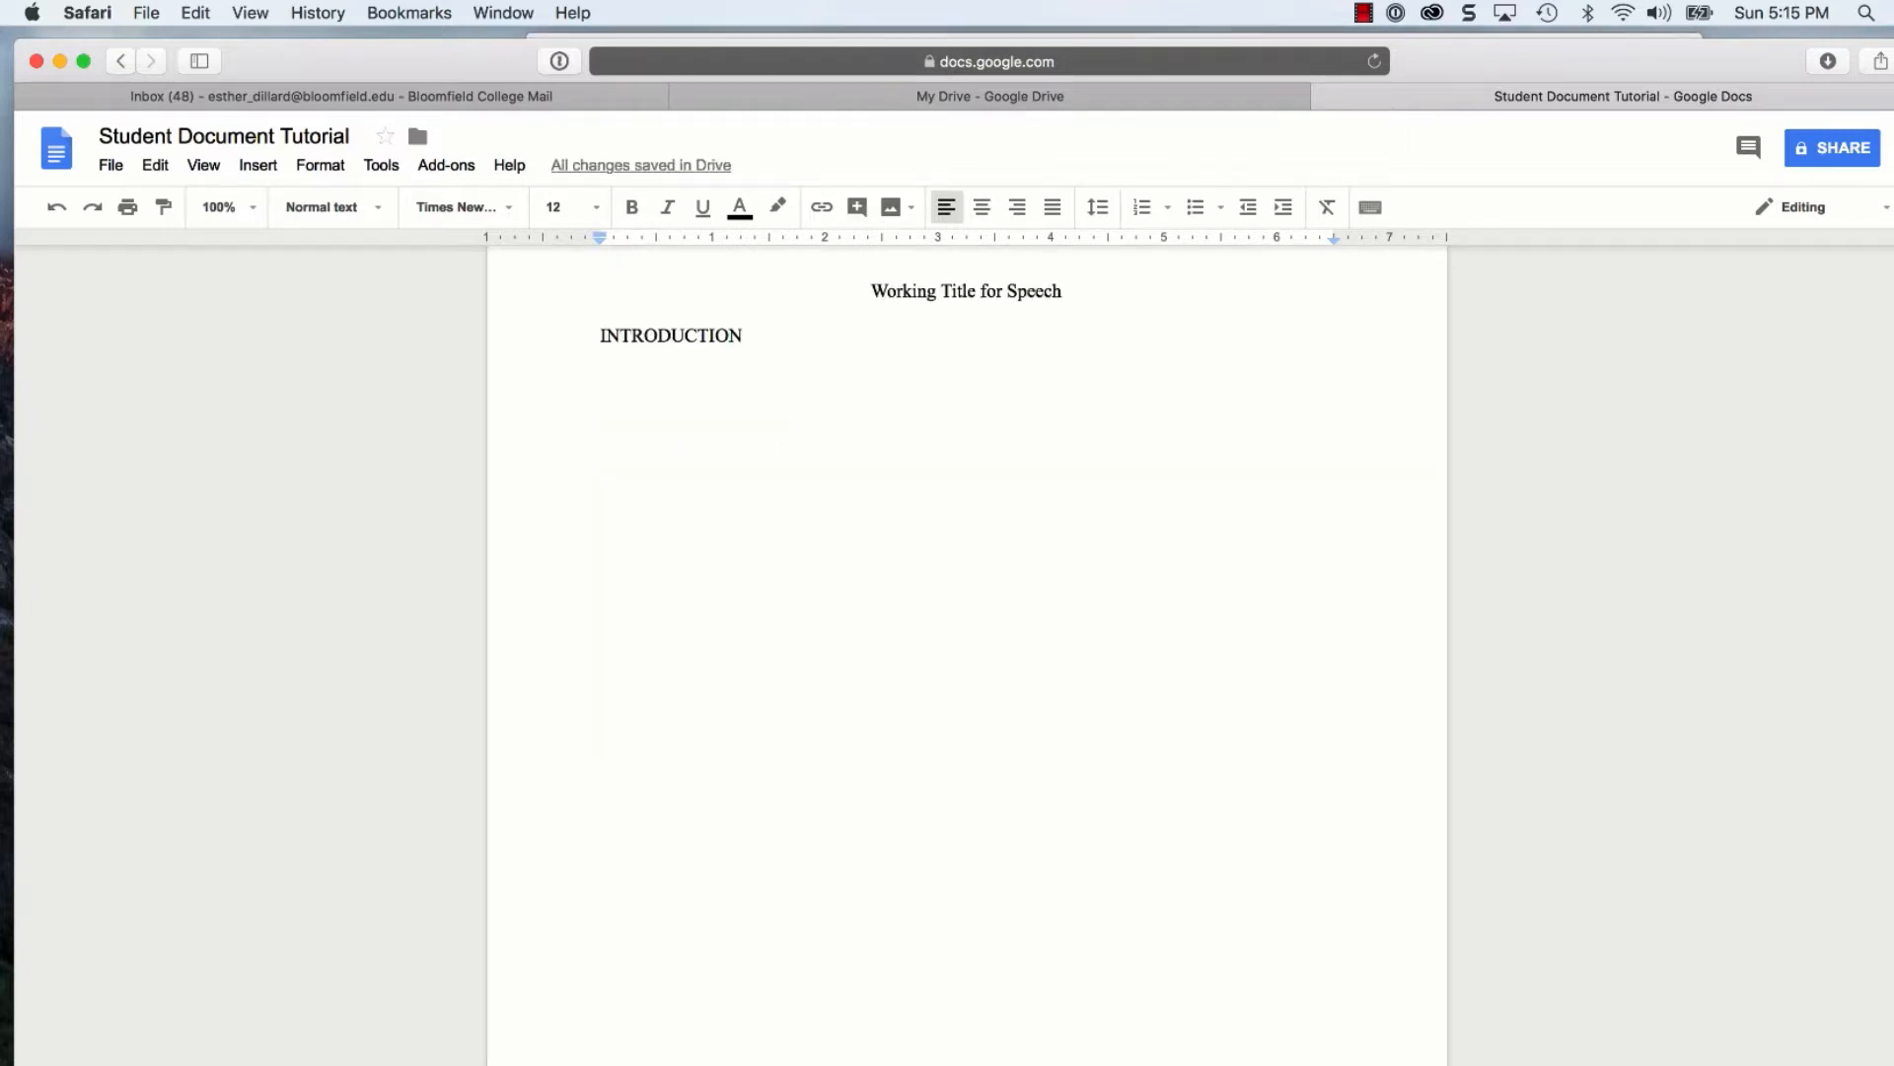
pyautogui.press('Return')
pyautogui.press('super+v')
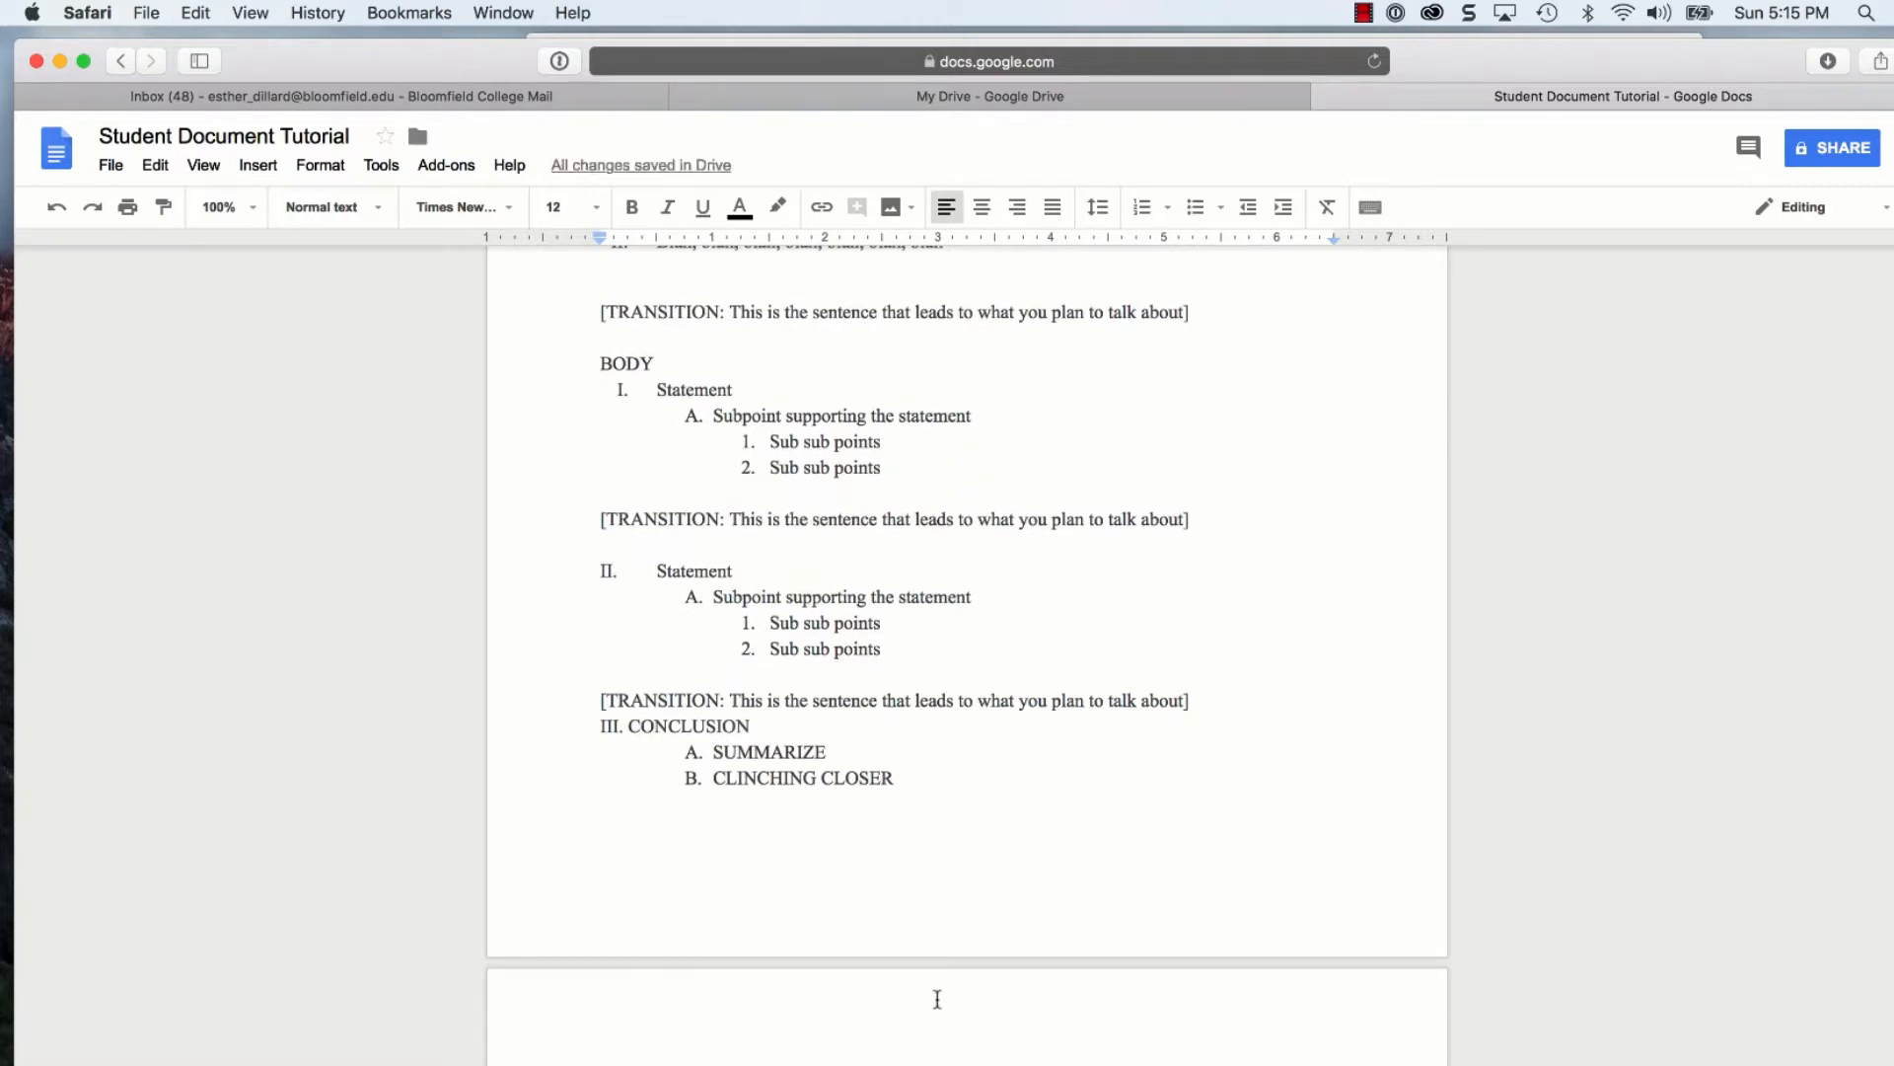
# Review the INTRODUCTION, BODY and III. CONCLUSION headings, adding a blank line after the last transition
pyautogui.scroll(10, 945, 923)
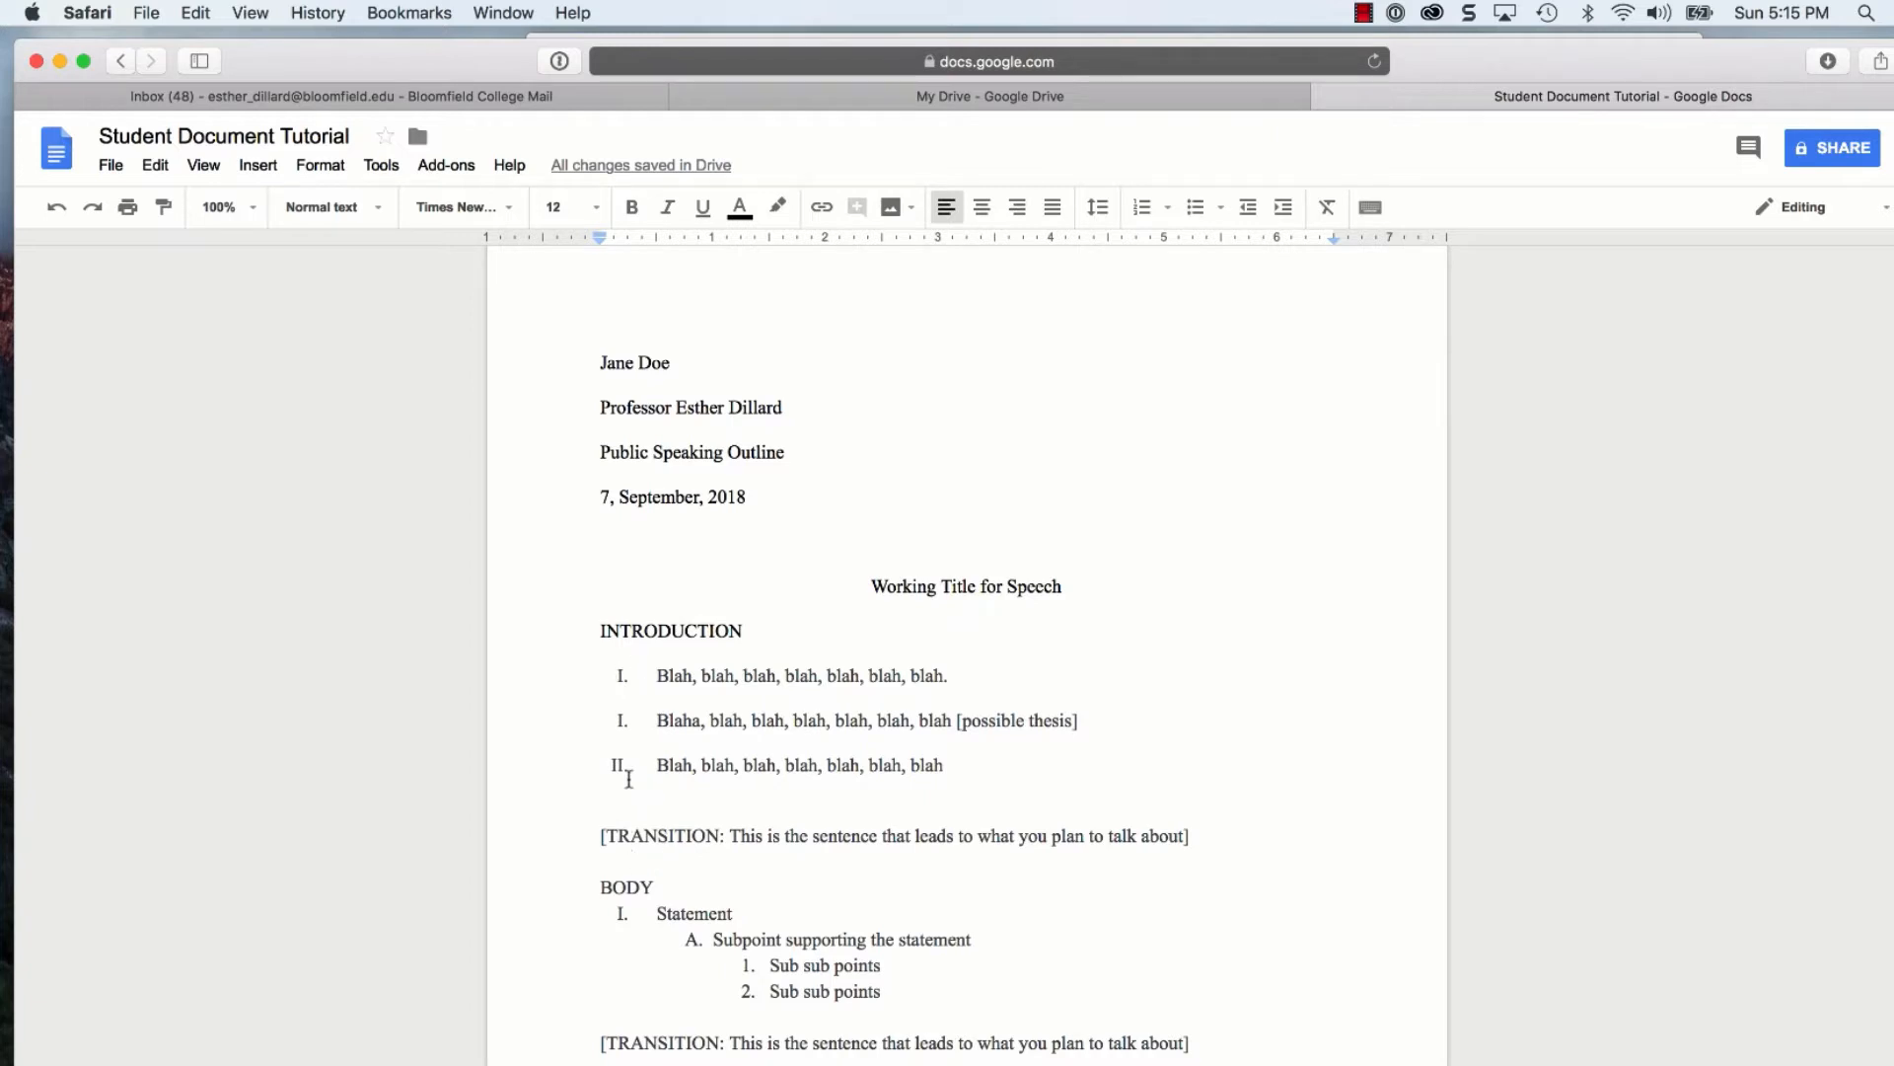
pyautogui.moveTo(743, 630); pyautogui.dragTo(596, 624)
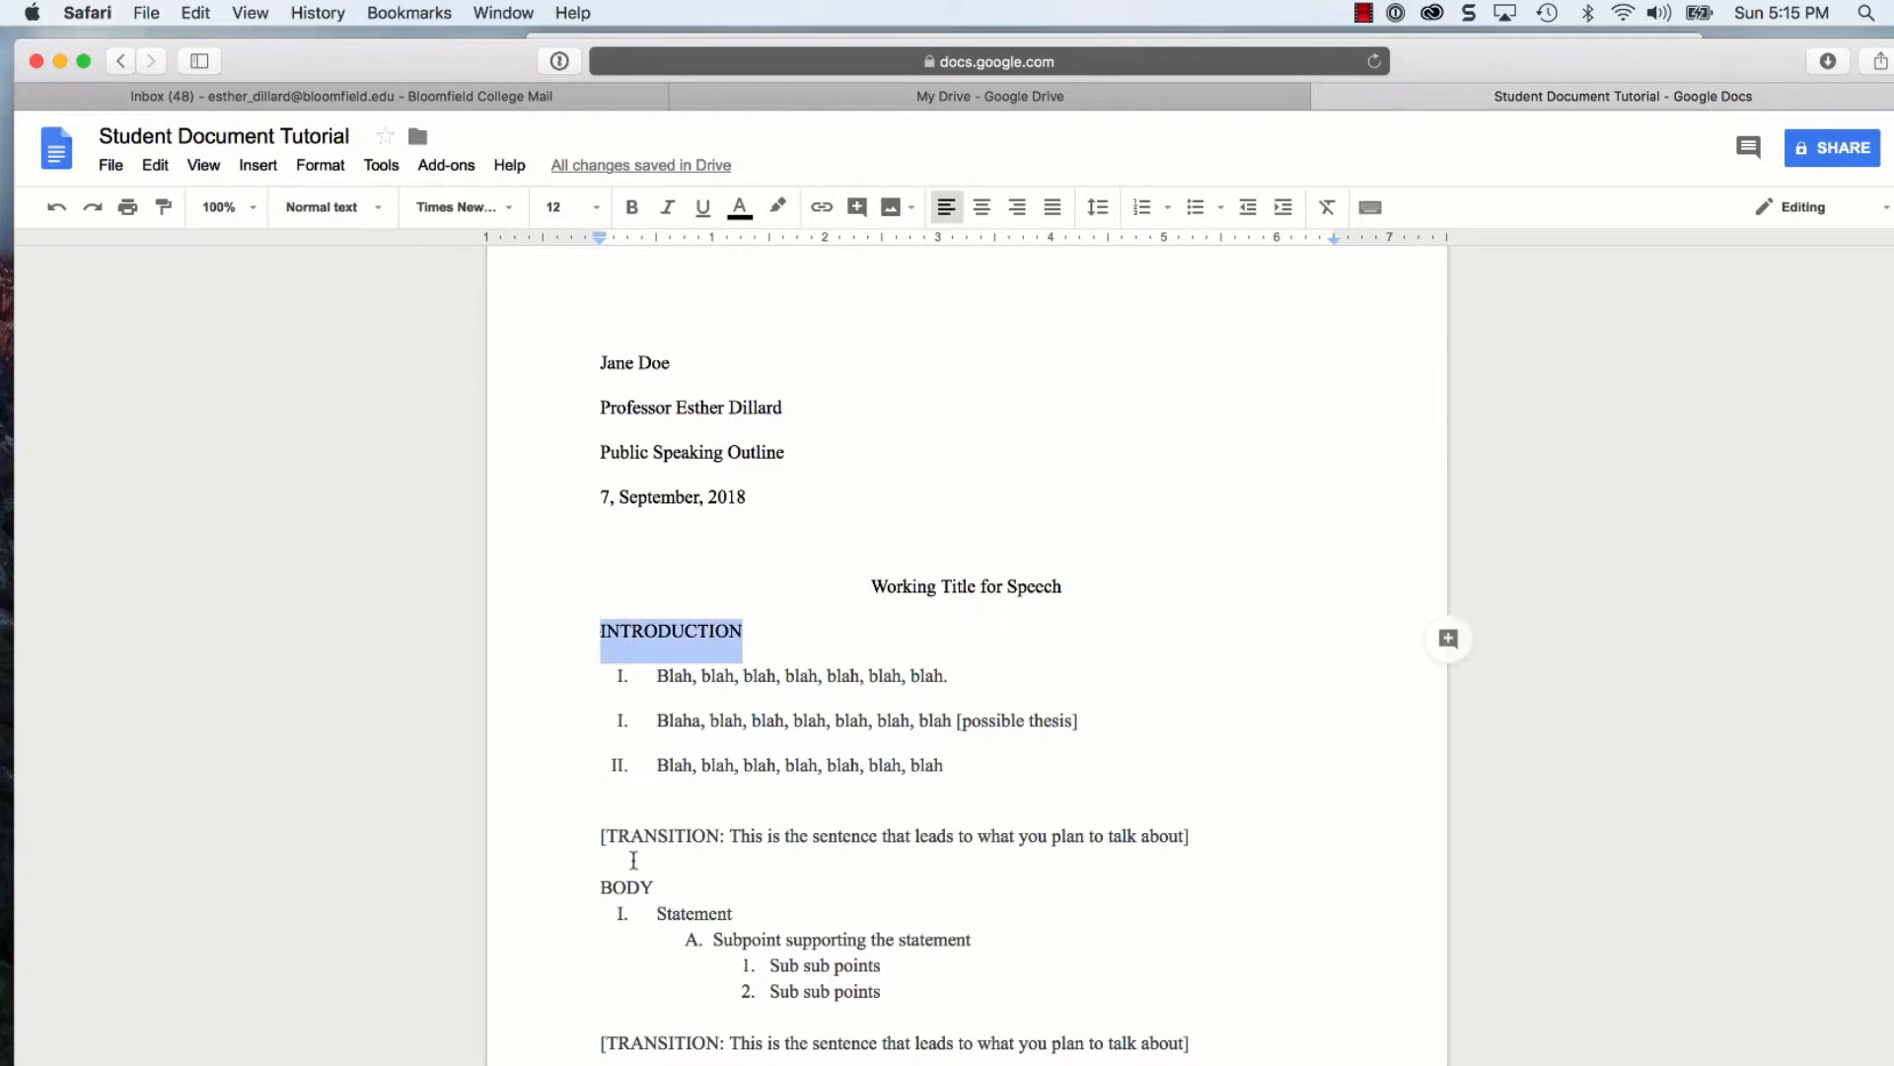
pyautogui.moveTo(654, 887); pyautogui.dragTo(593, 885)
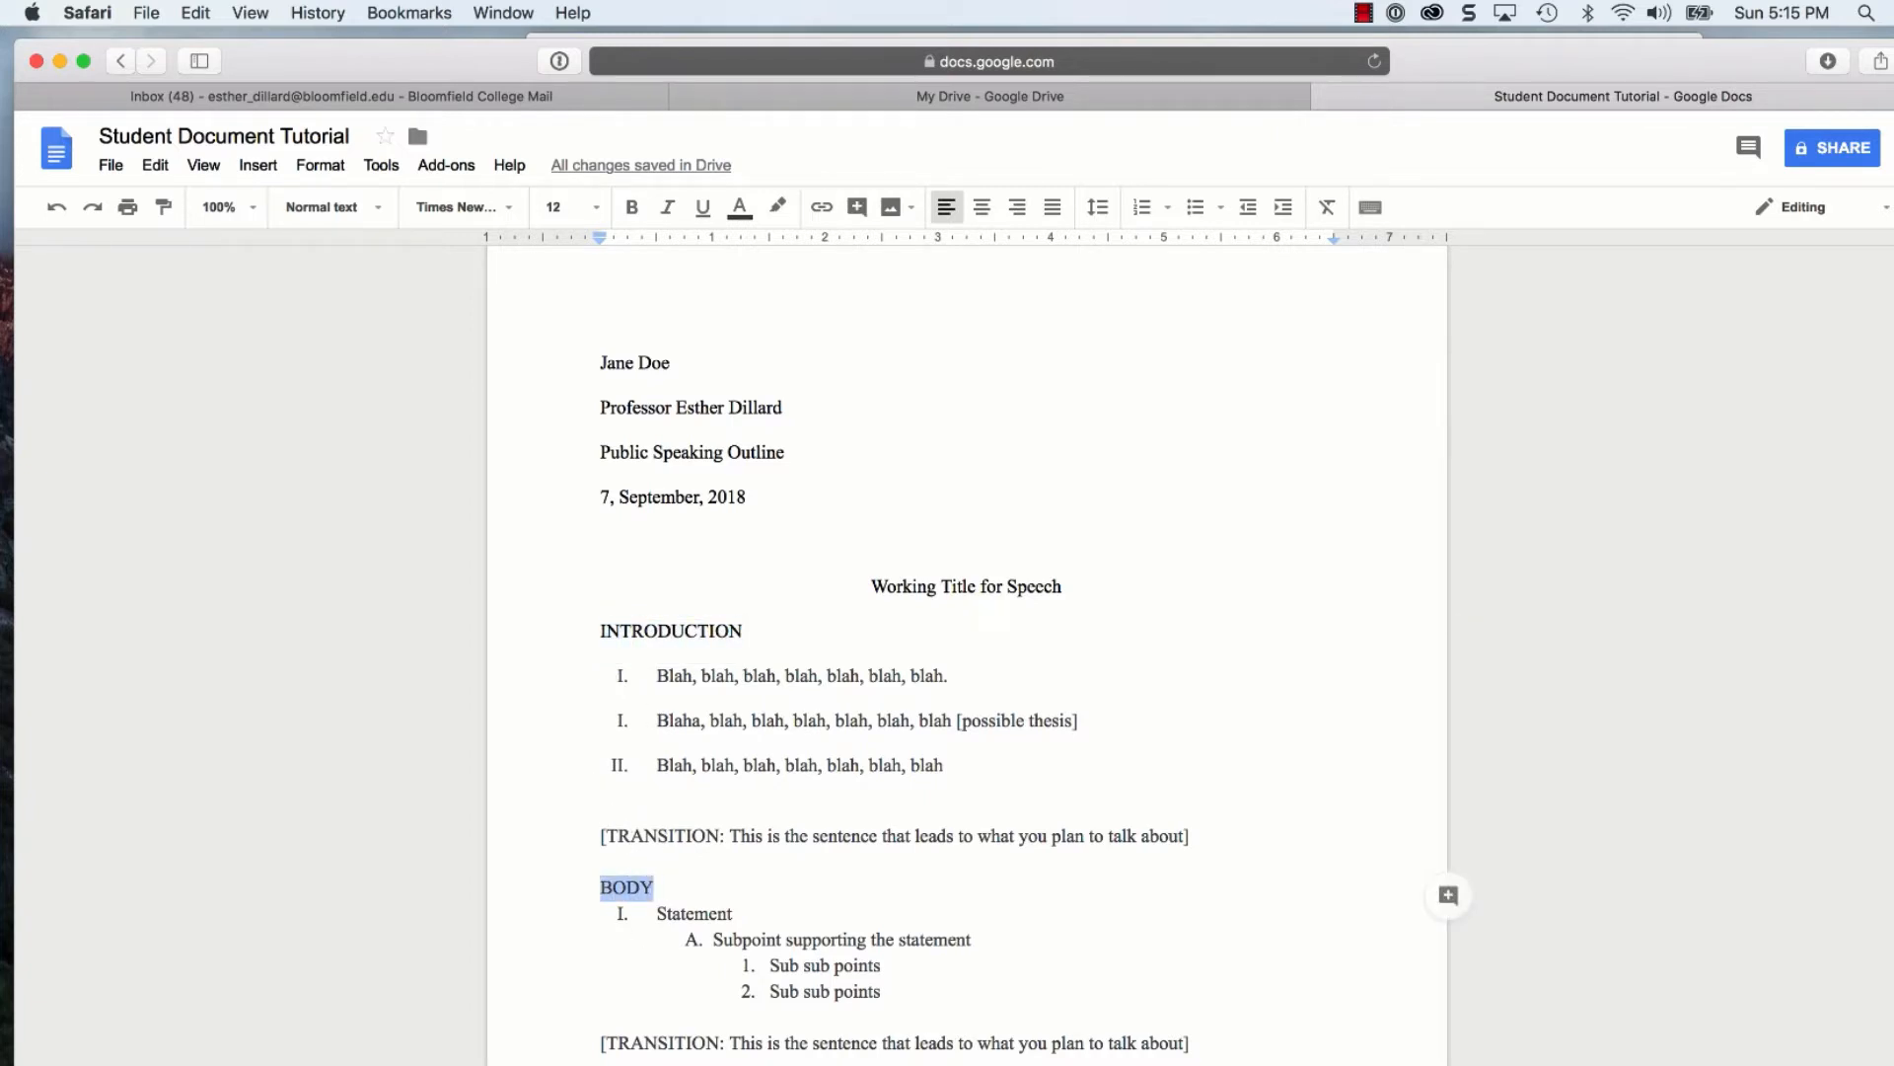
pyautogui.scroll(-5, 755, 977)
pyautogui.moveTo(758, 969); pyautogui.dragTo(581, 968)
pyautogui.click(822, 957)
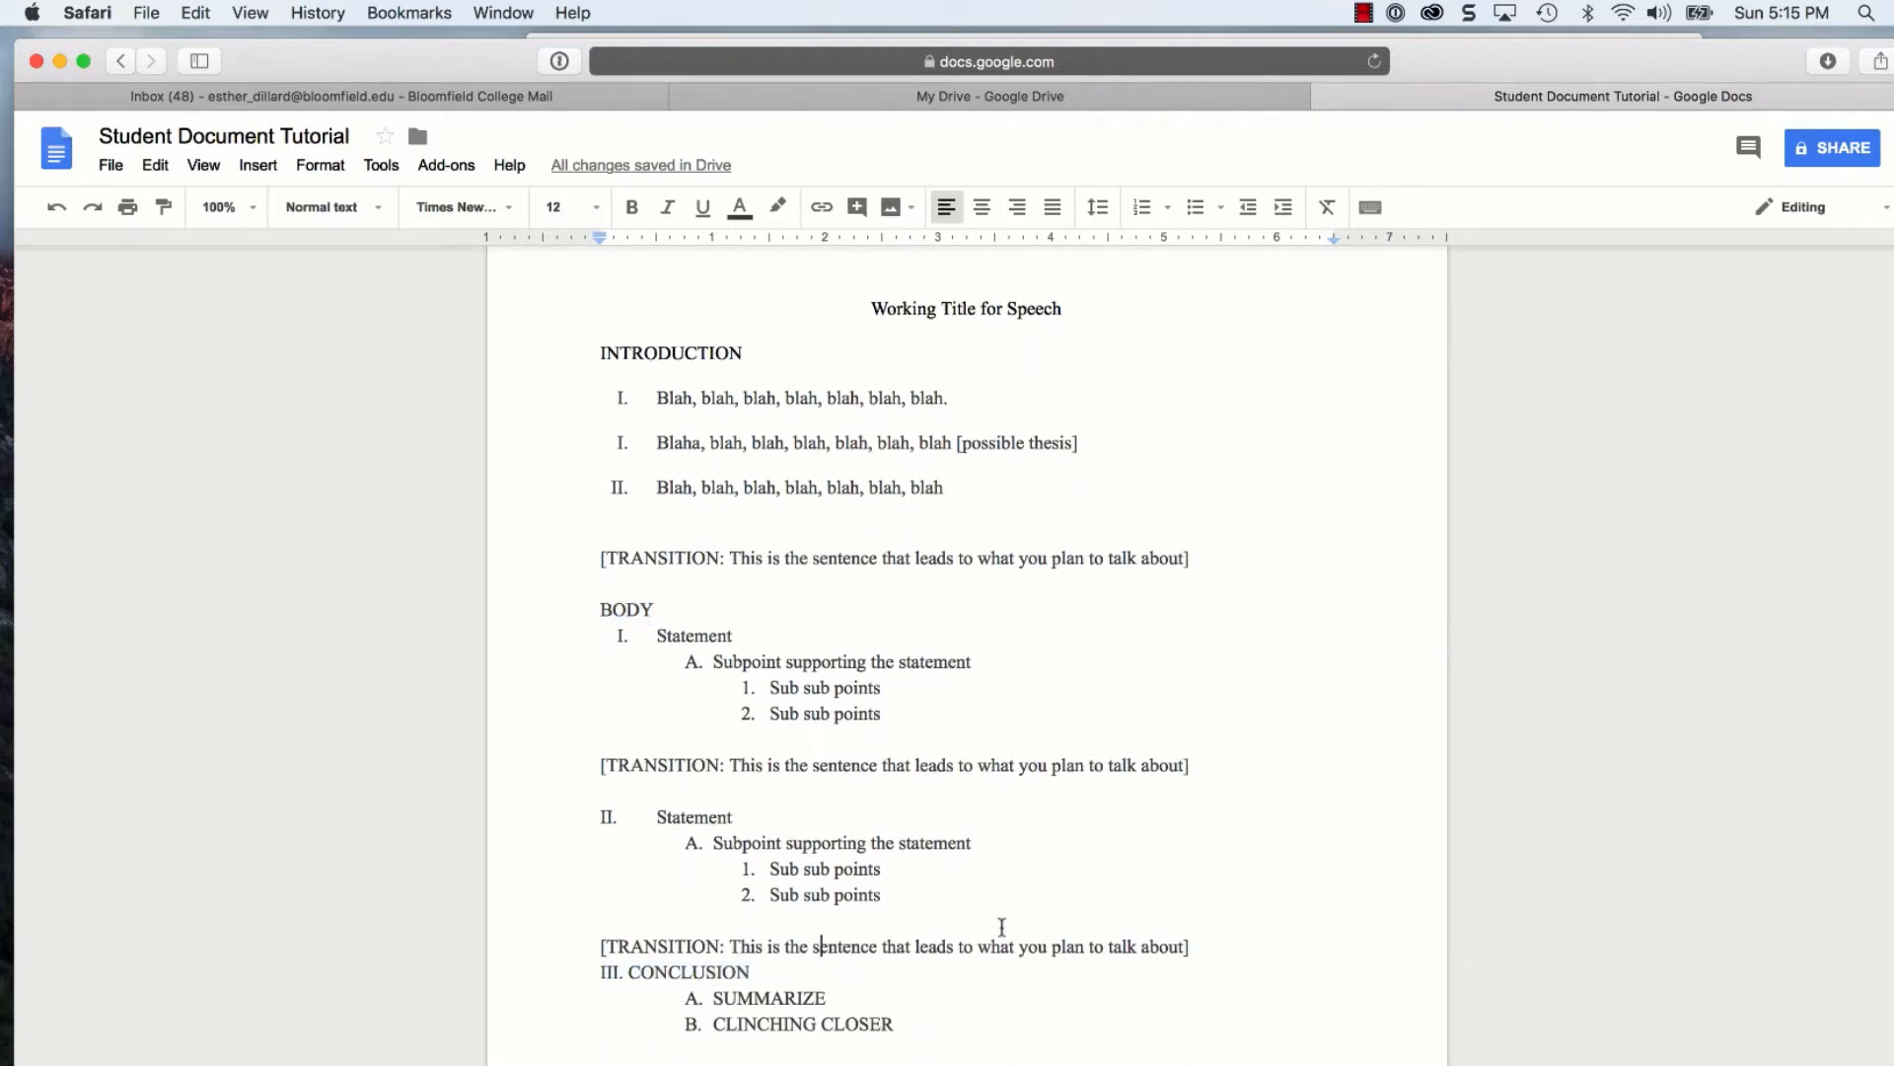
pyautogui.click(1194, 947)
pyautogui.press('Return')
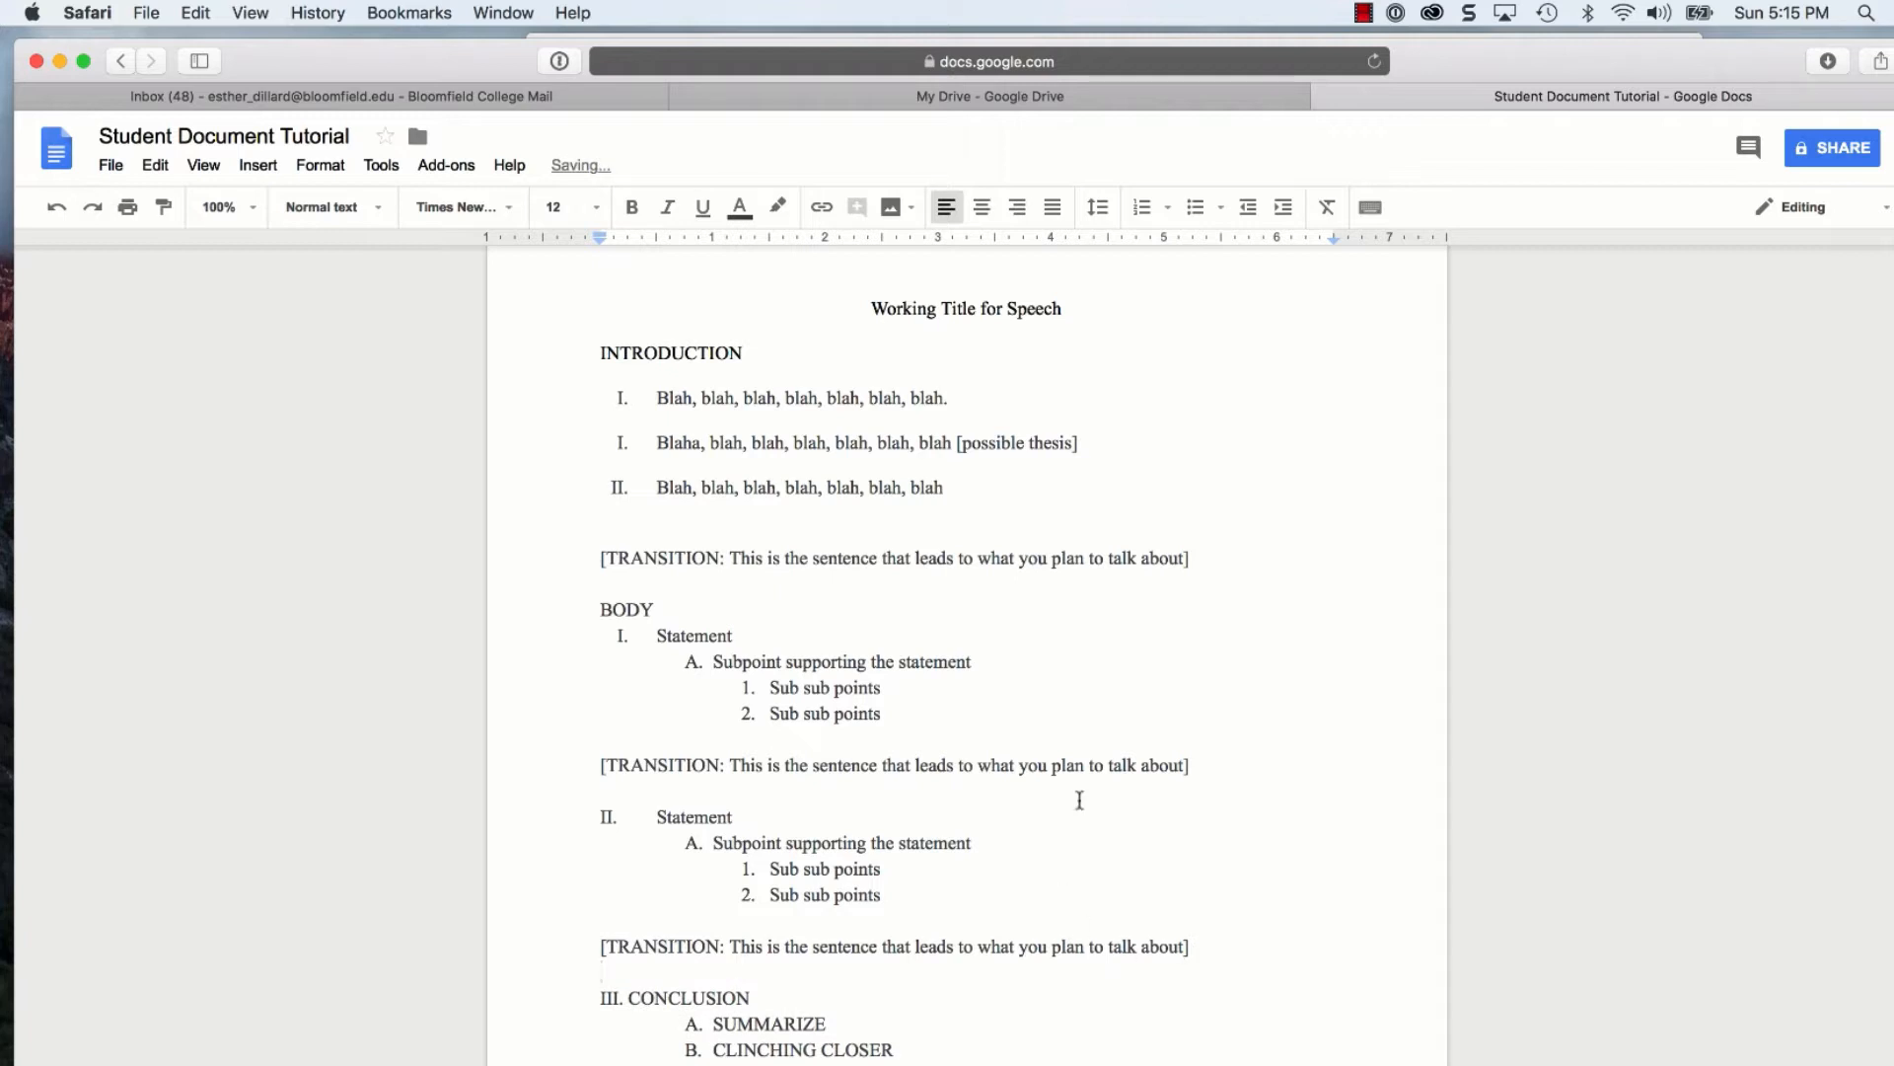
# Recheck the headings and insert another blank line before III. CONCLUSION, then review the outline
pyautogui.scroll(2, 942, 578)
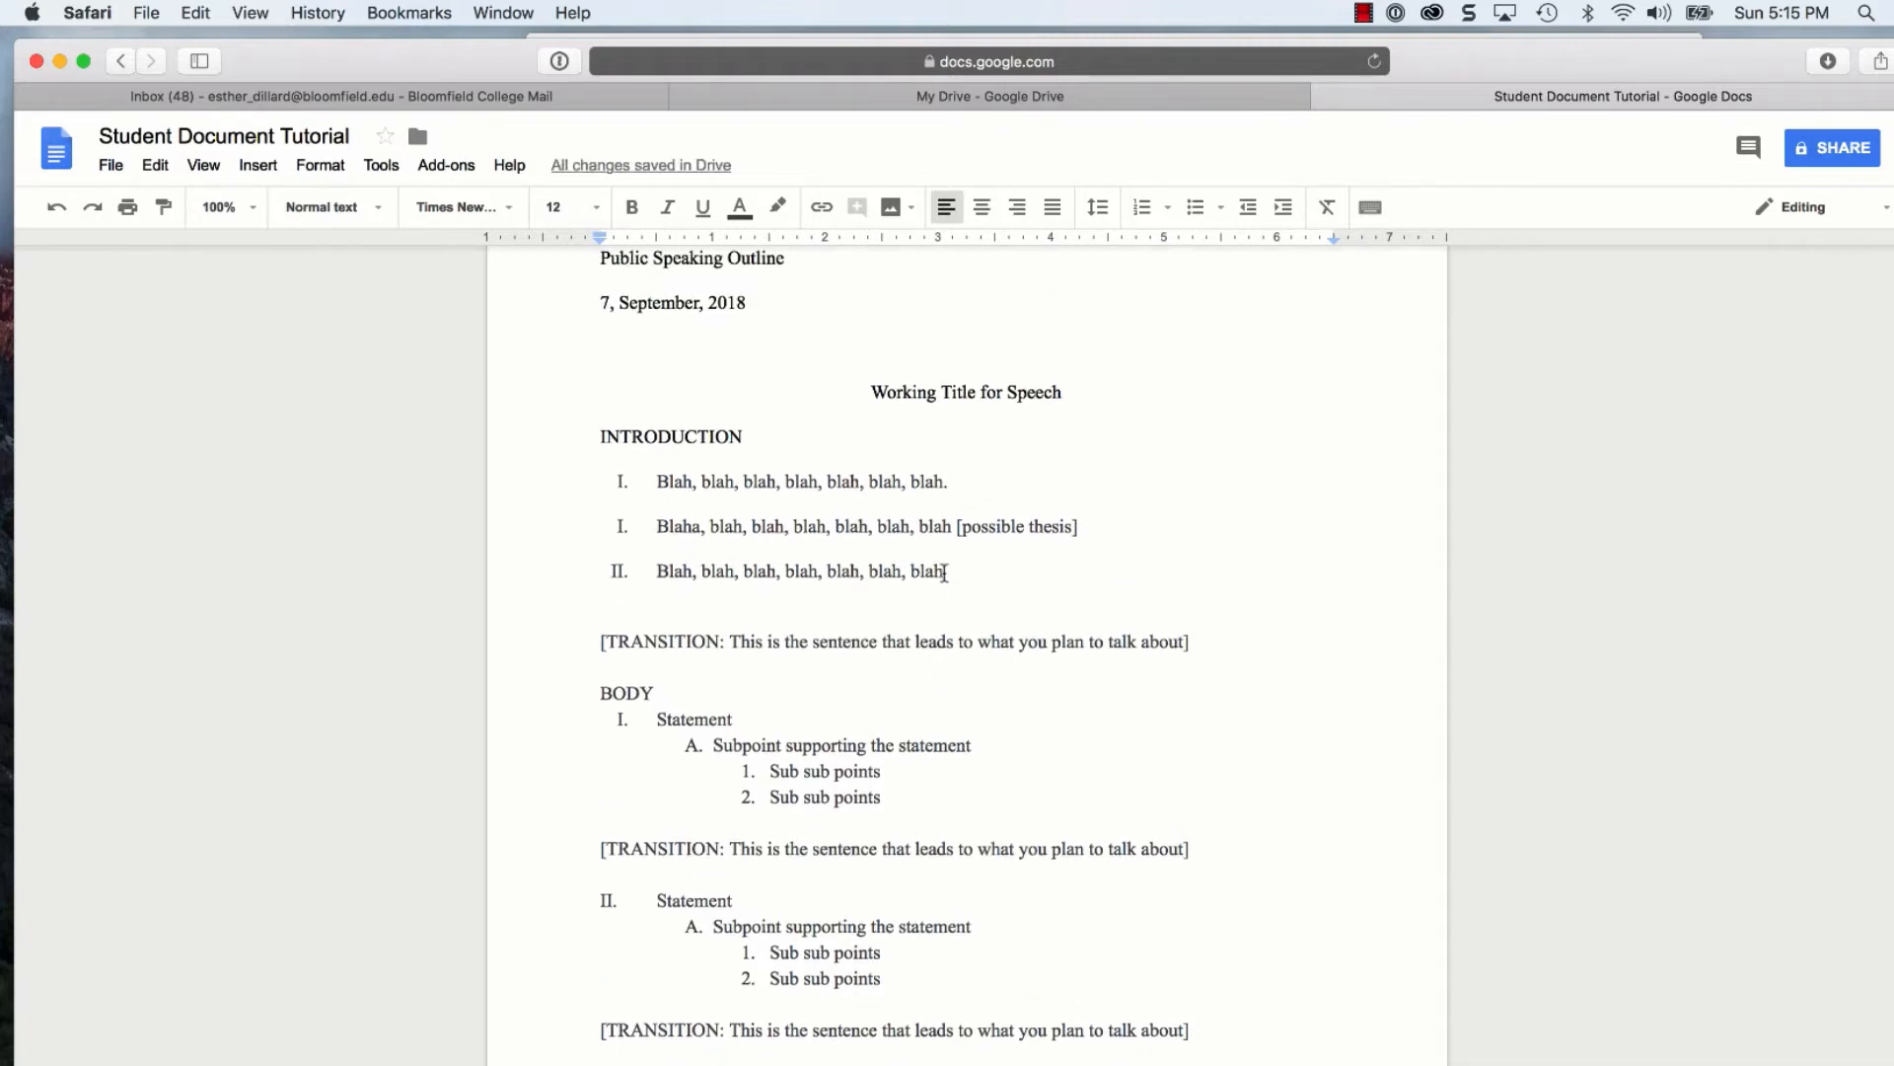
pyautogui.scroll(1, 944, 572)
pyautogui.scroll(-2, 944, 572)
pyautogui.scroll(4, 944, 572)
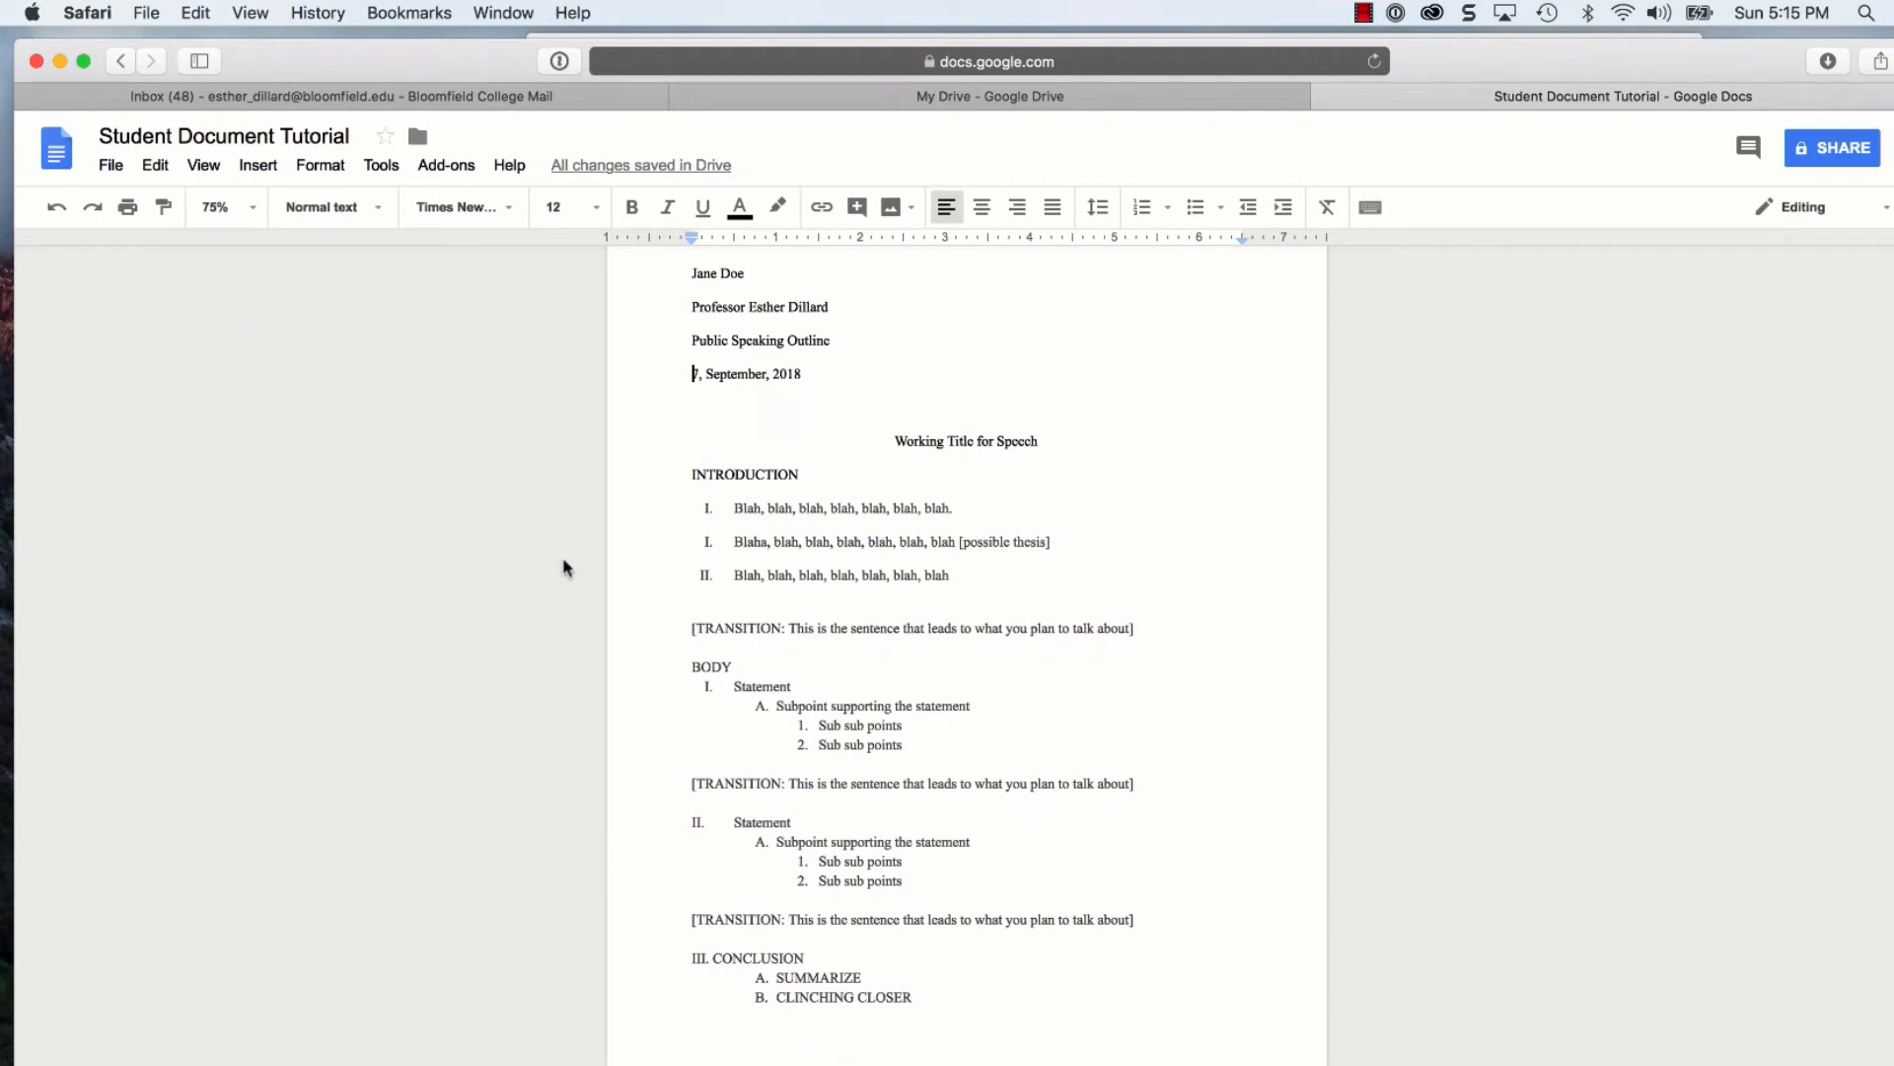
pyautogui.scroll(2, 562, 565)
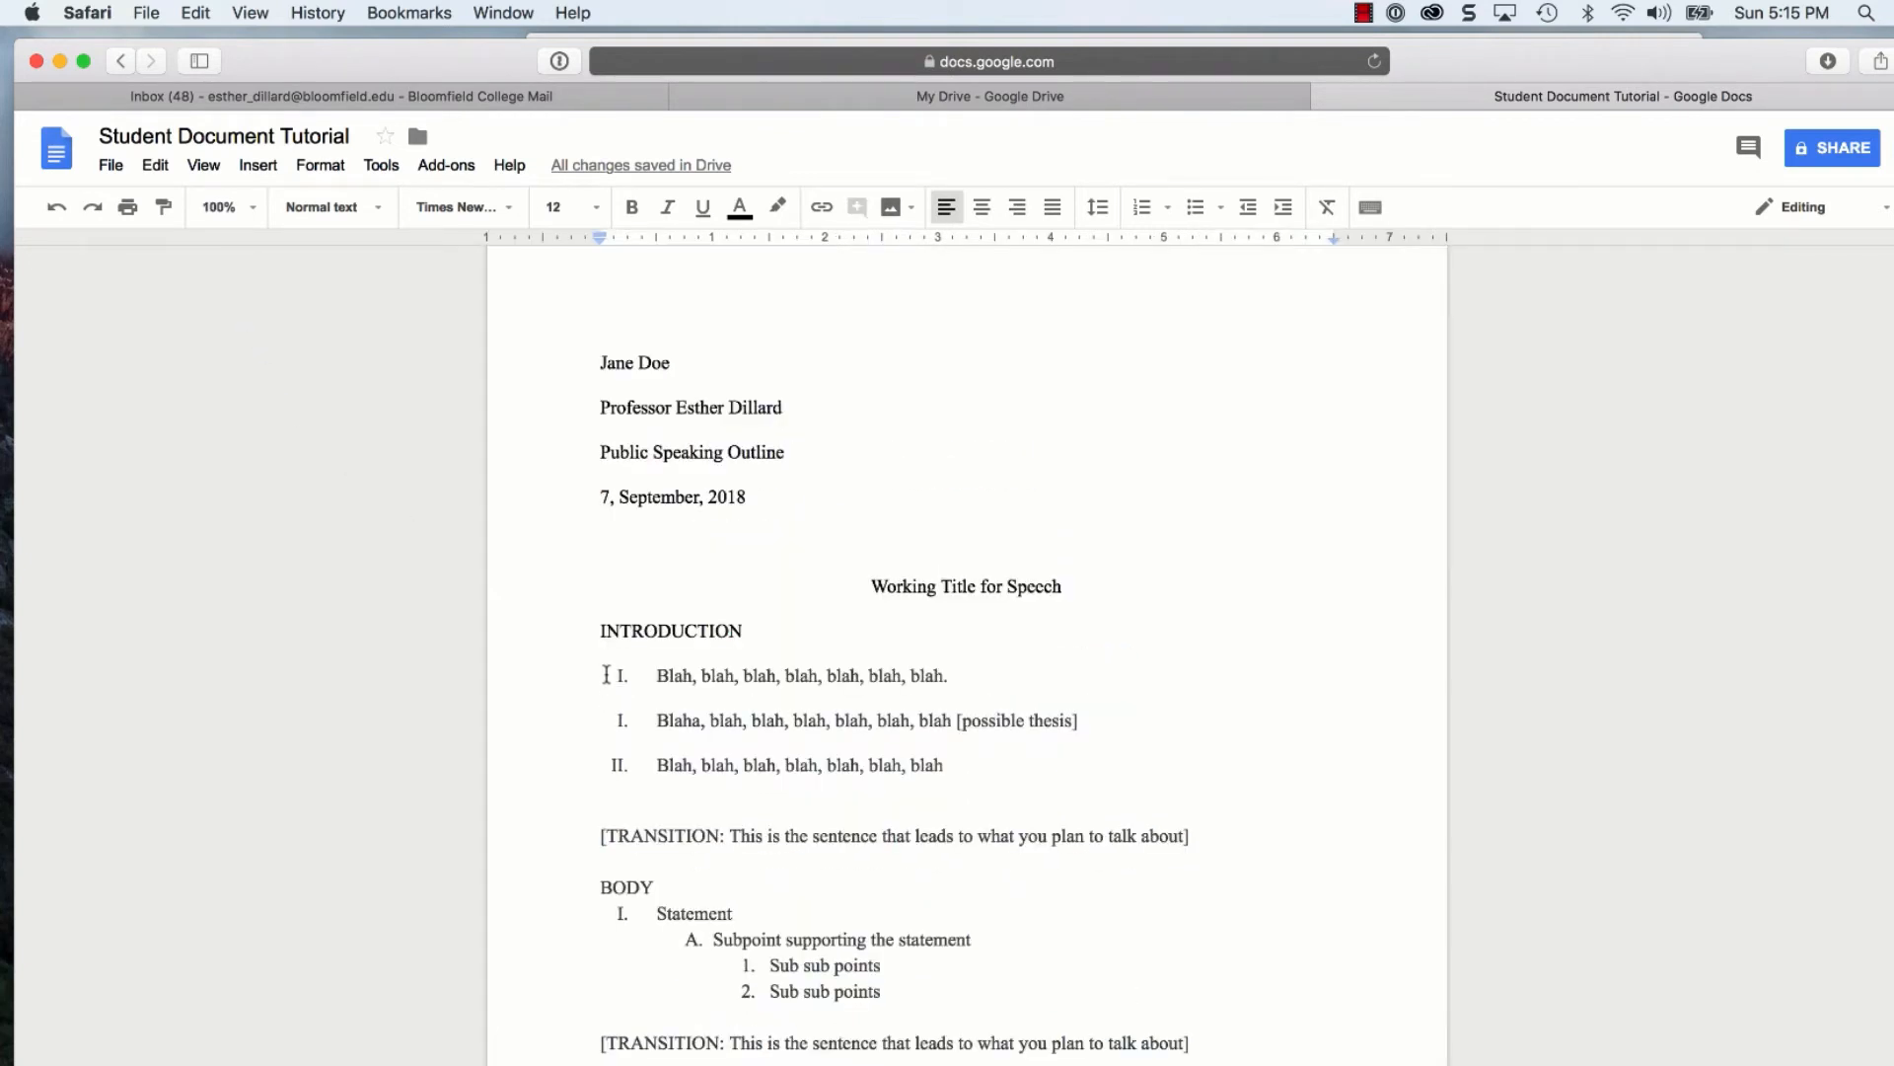
pyautogui.moveTo(744, 623); pyautogui.dragTo(597, 624)
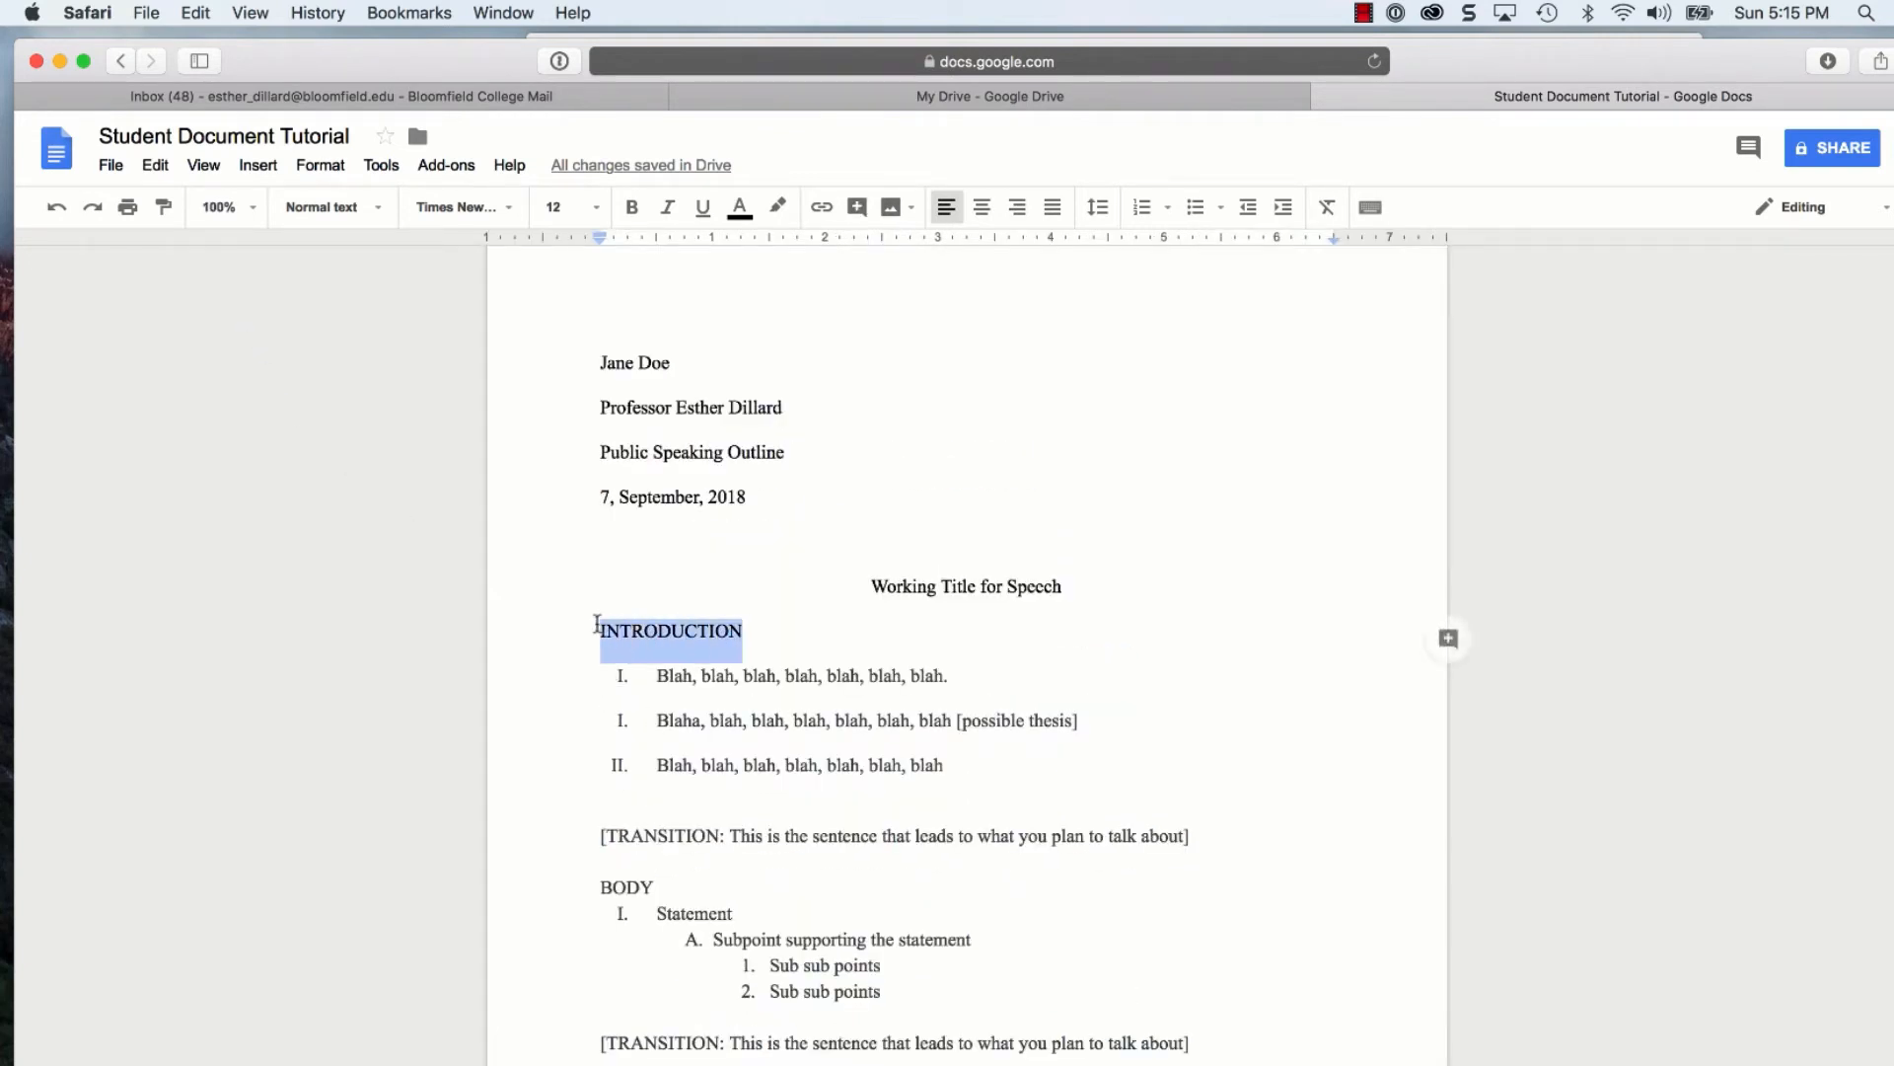
pyautogui.moveTo(653, 885); pyautogui.dragTo(597, 886)
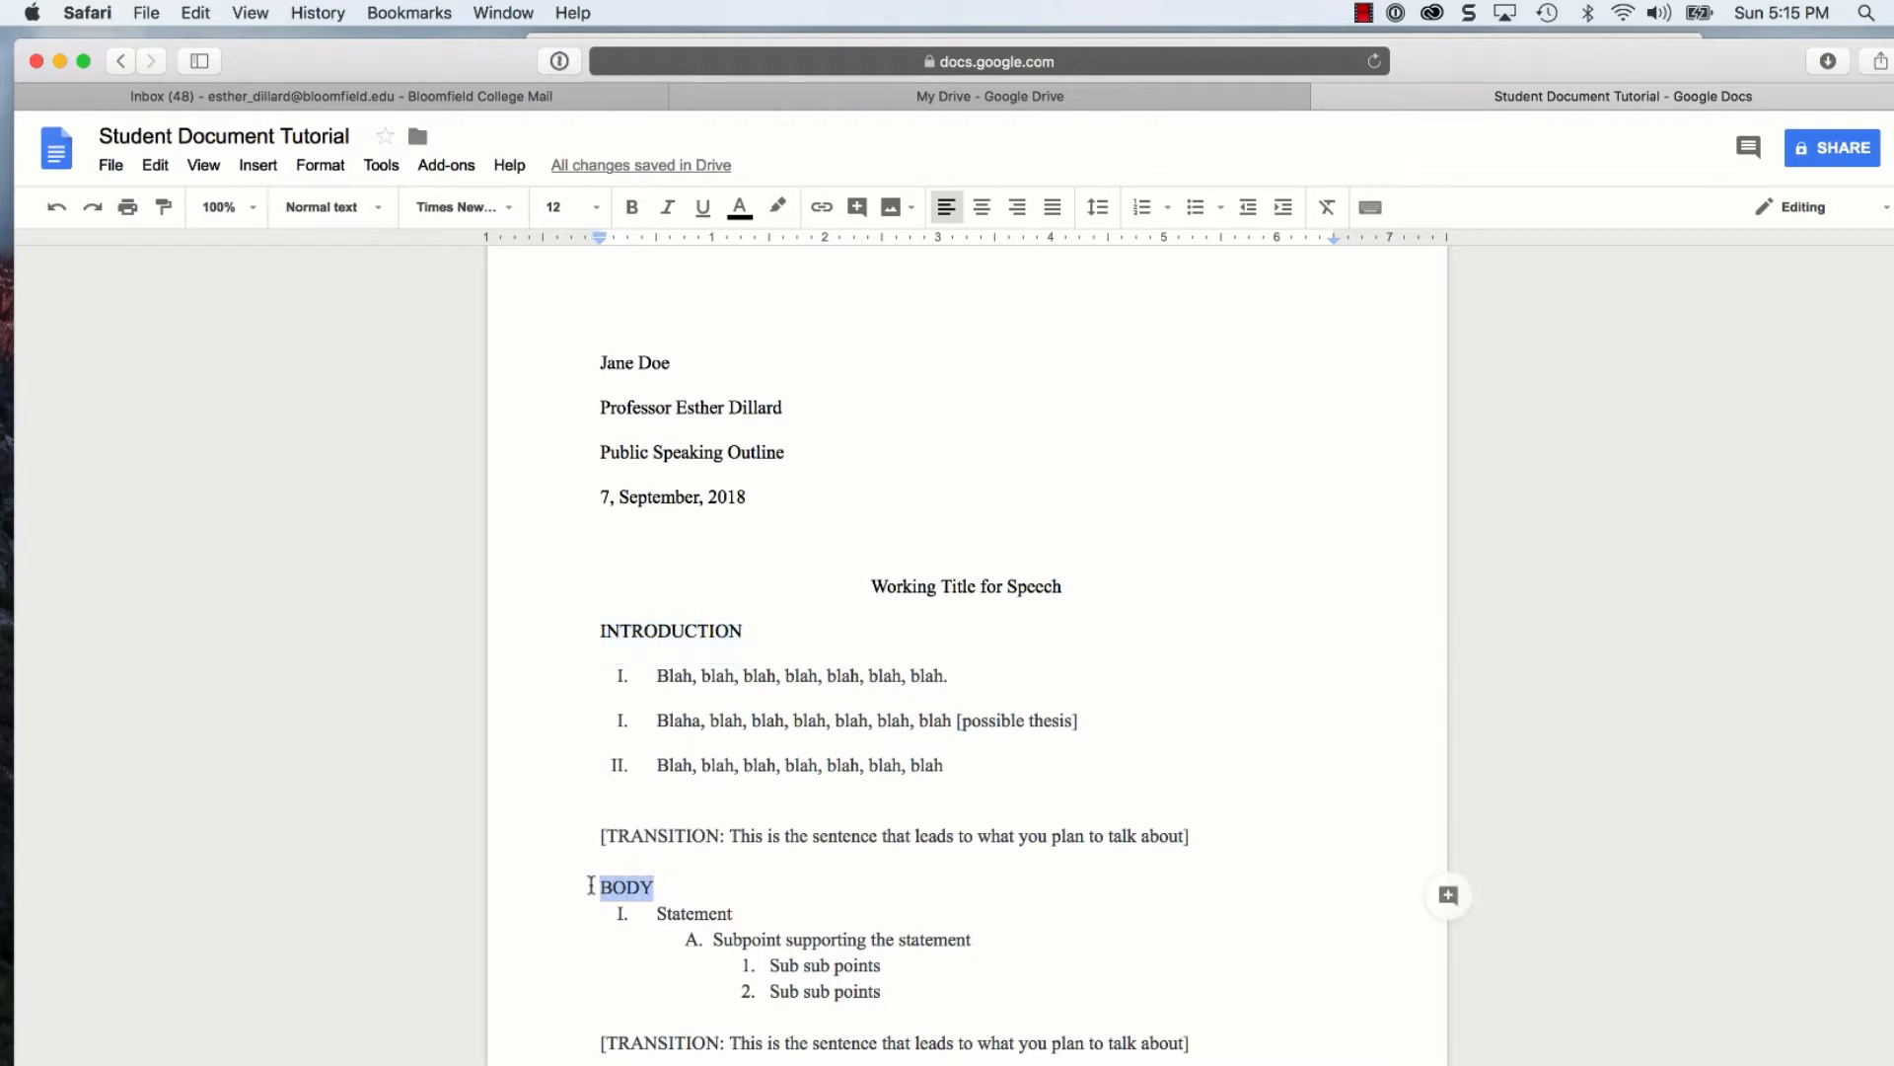
pyautogui.scroll(-1, 598, 885)
pyautogui.scroll(-3, 967, 652)
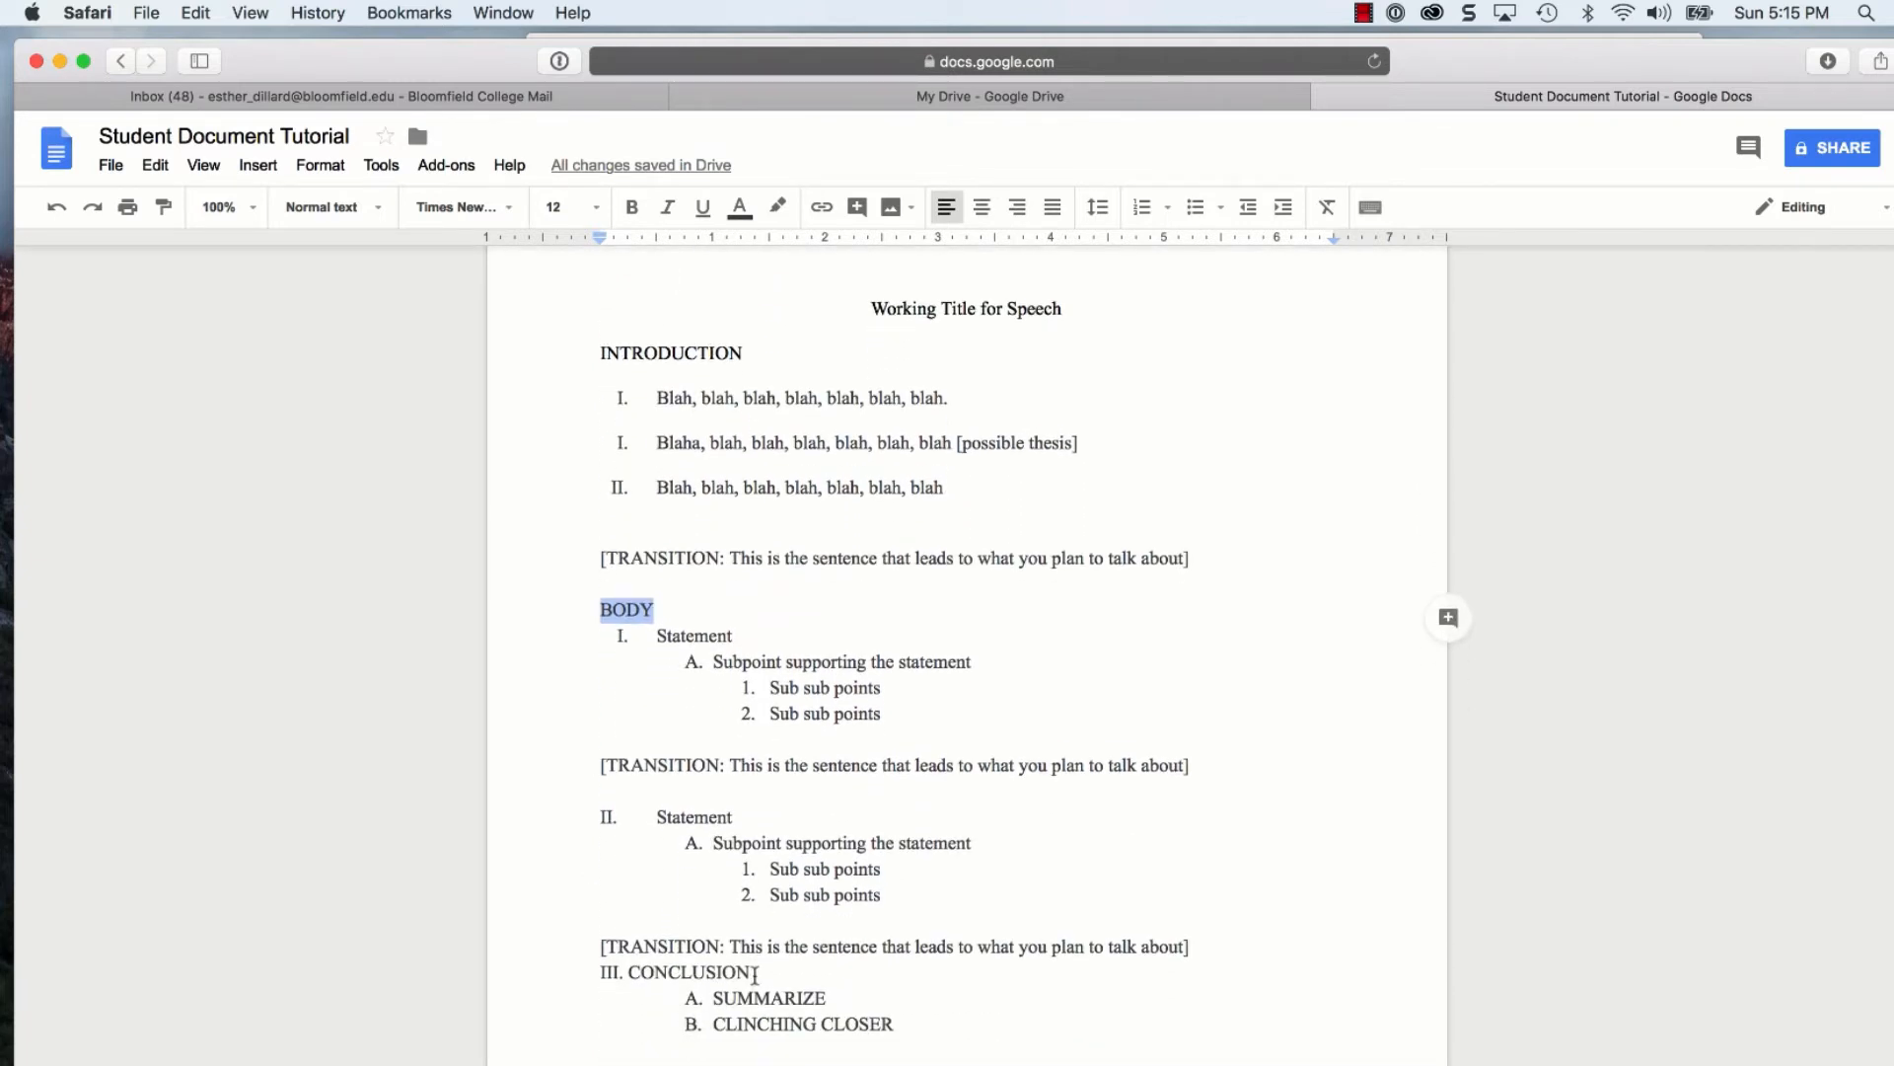
pyautogui.moveTo(755, 975); pyautogui.dragTo(586, 974)
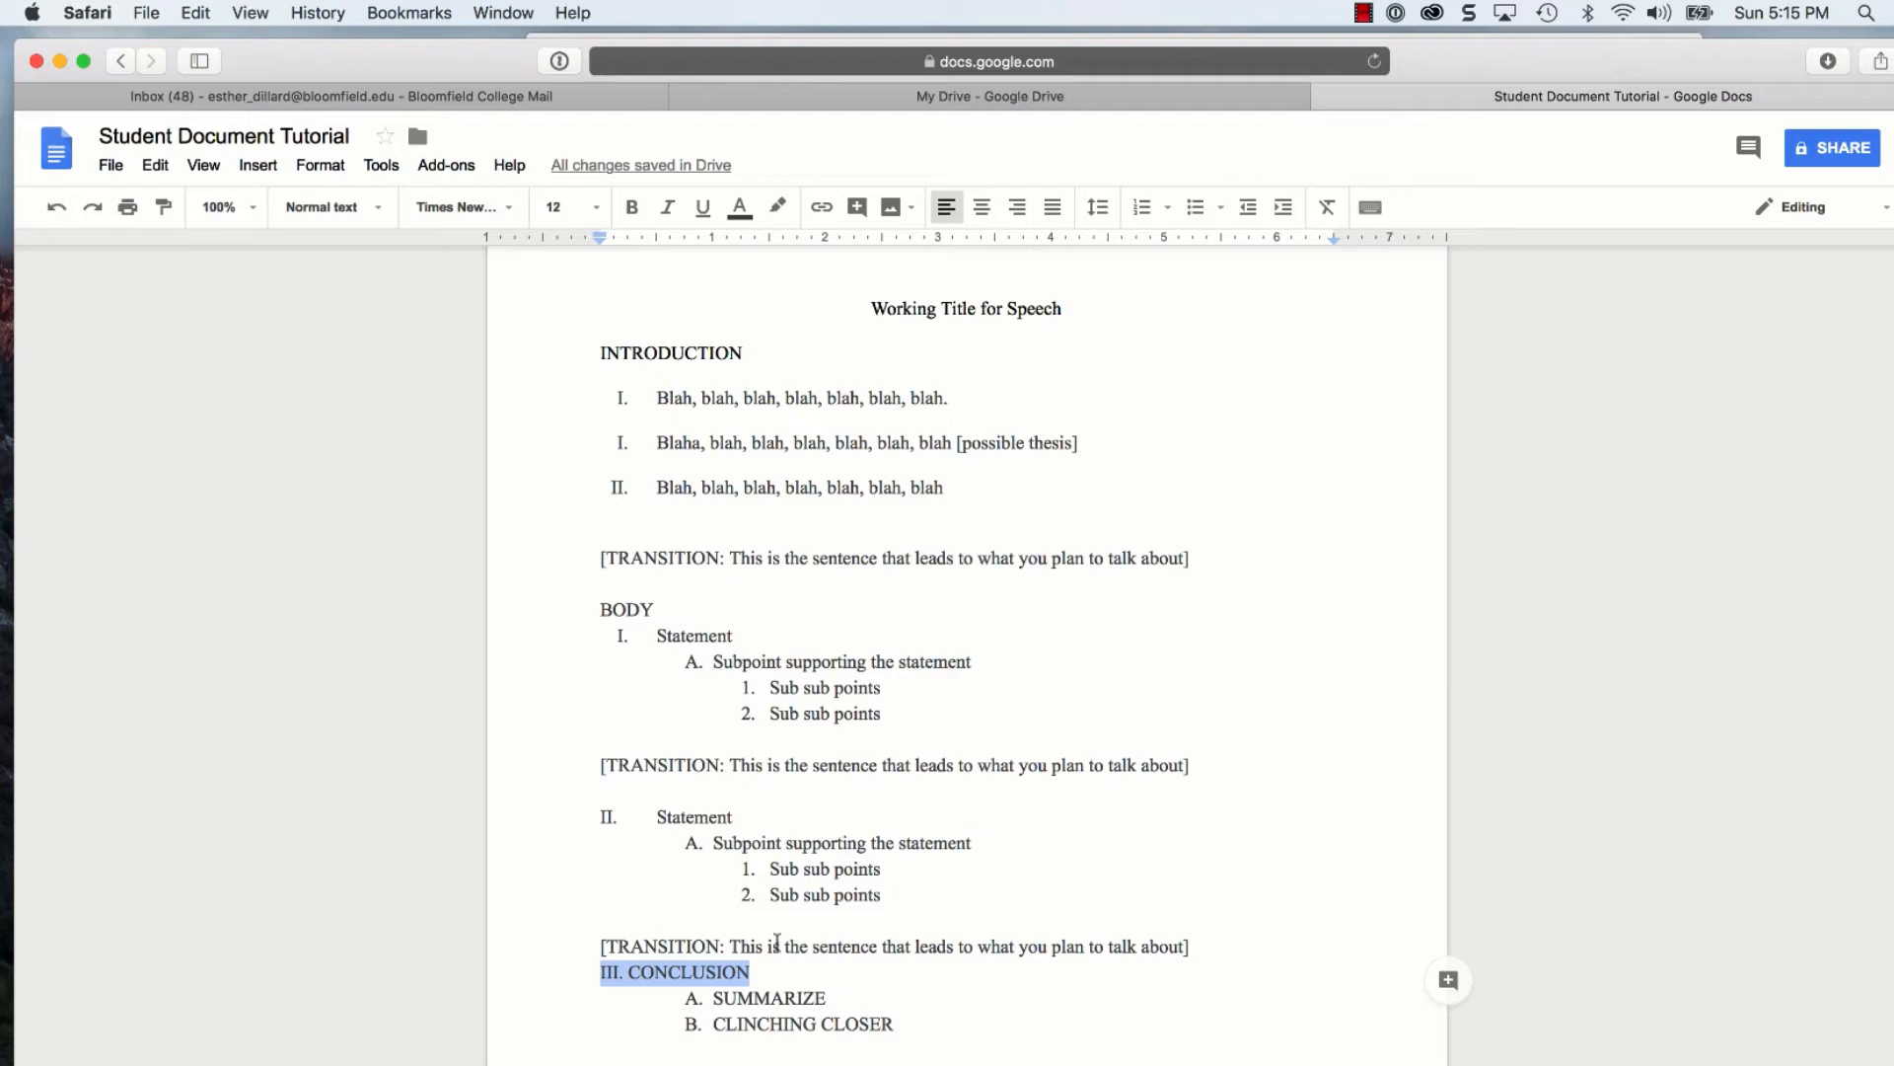
pyautogui.click(820, 947)
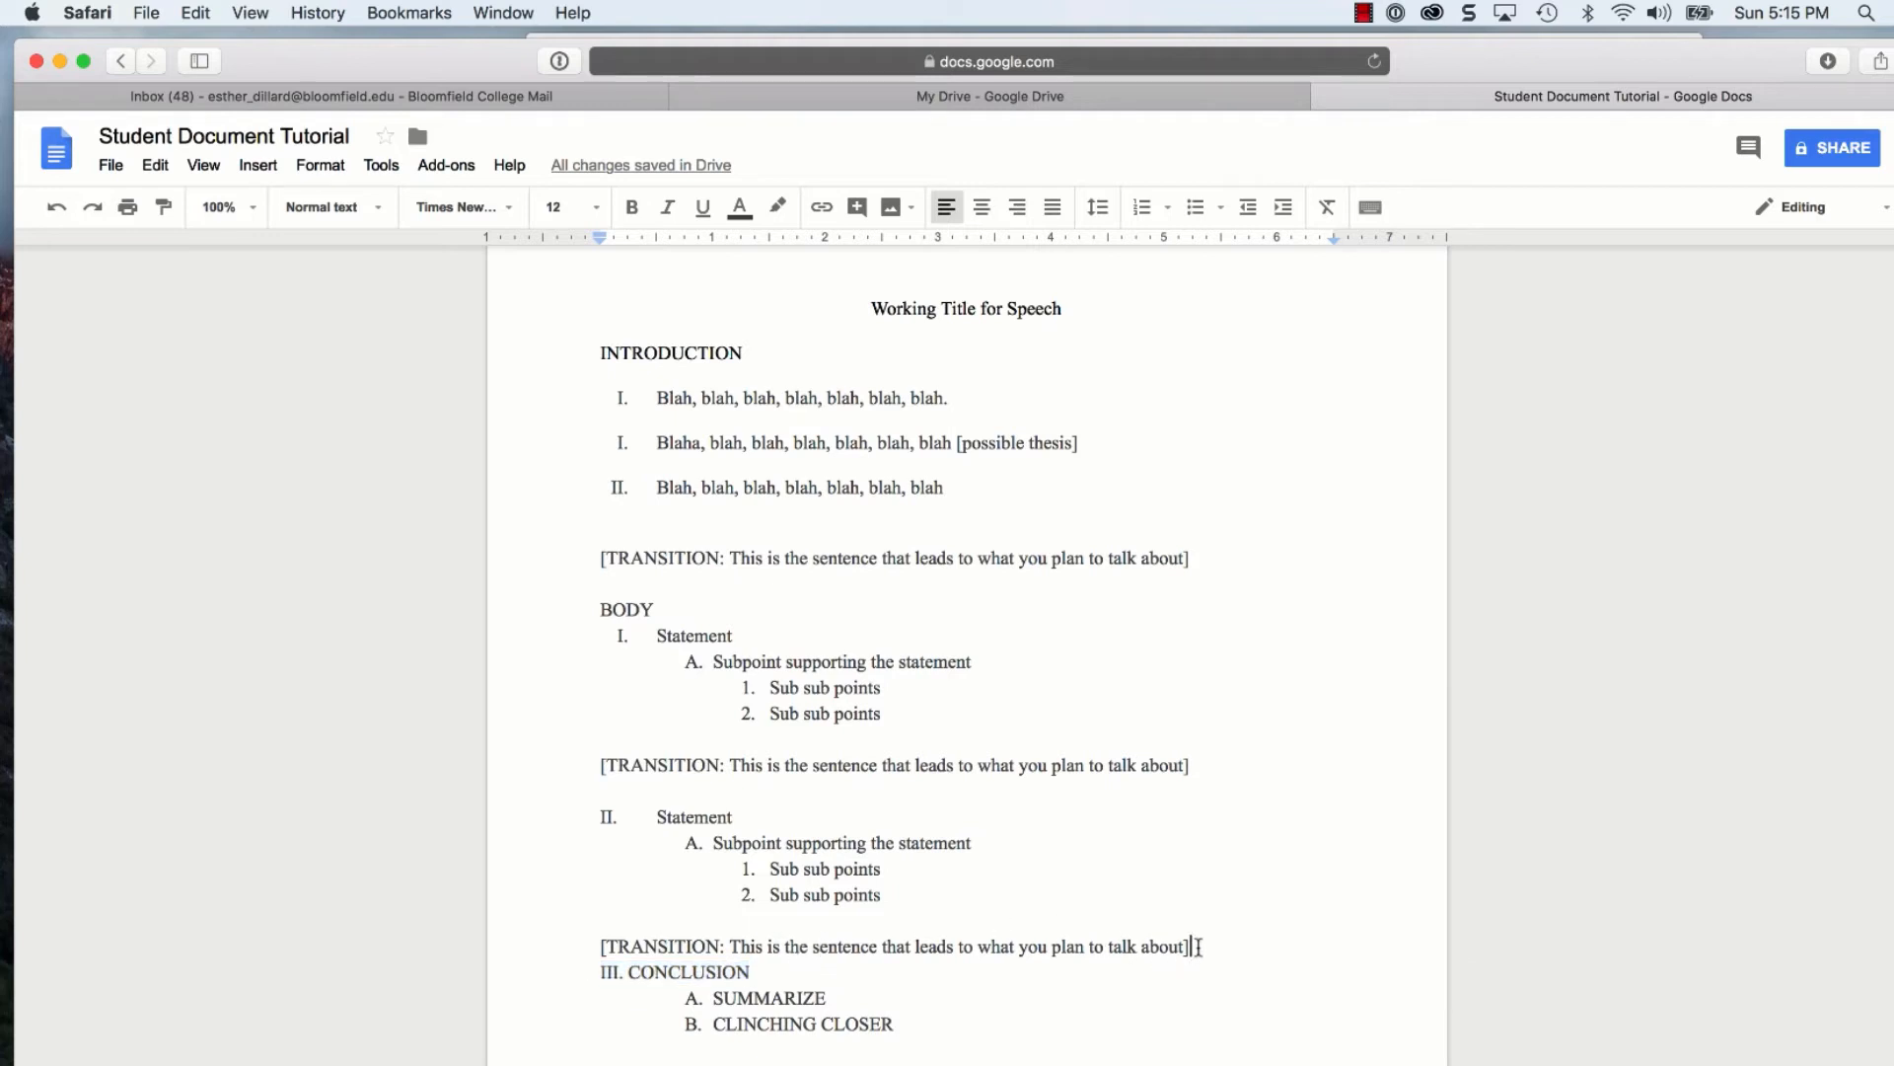
pyautogui.press('Return')
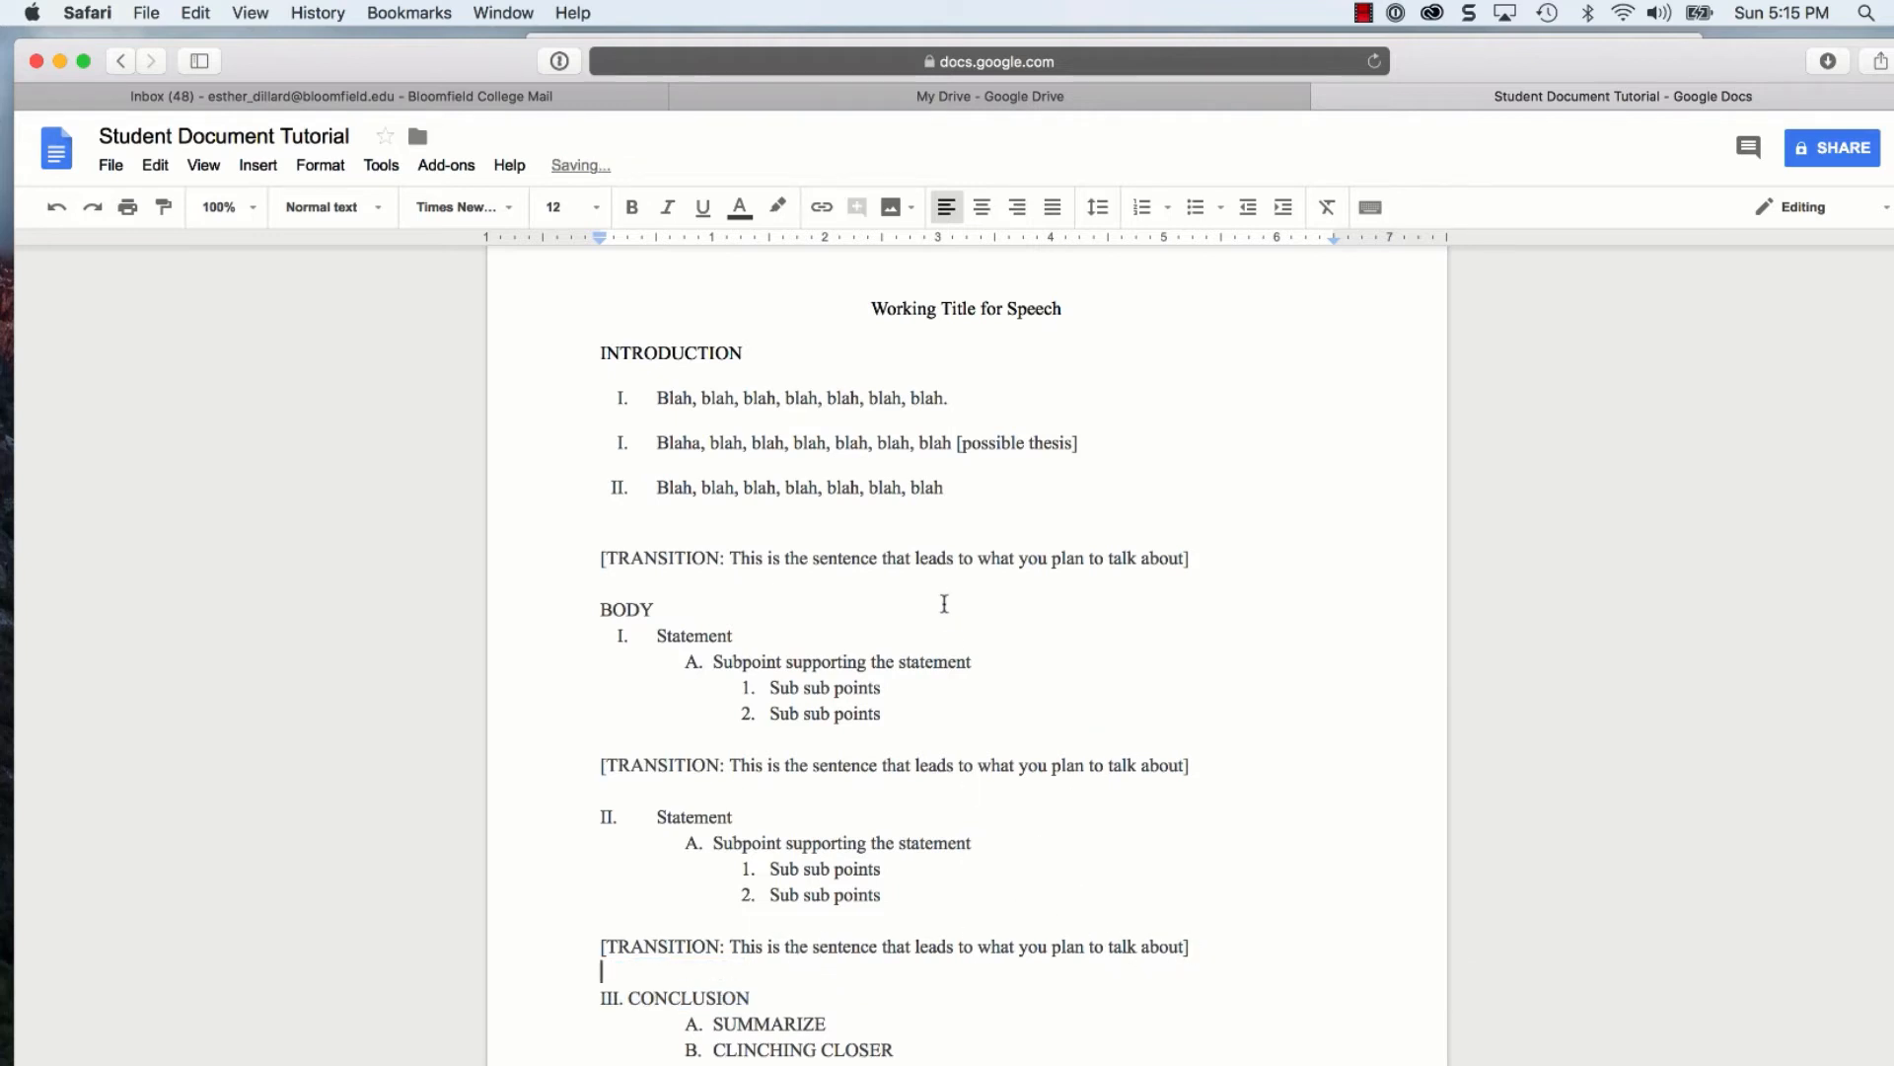
pyautogui.scroll(2, 944, 575)
pyautogui.scroll(-1, 944, 573)
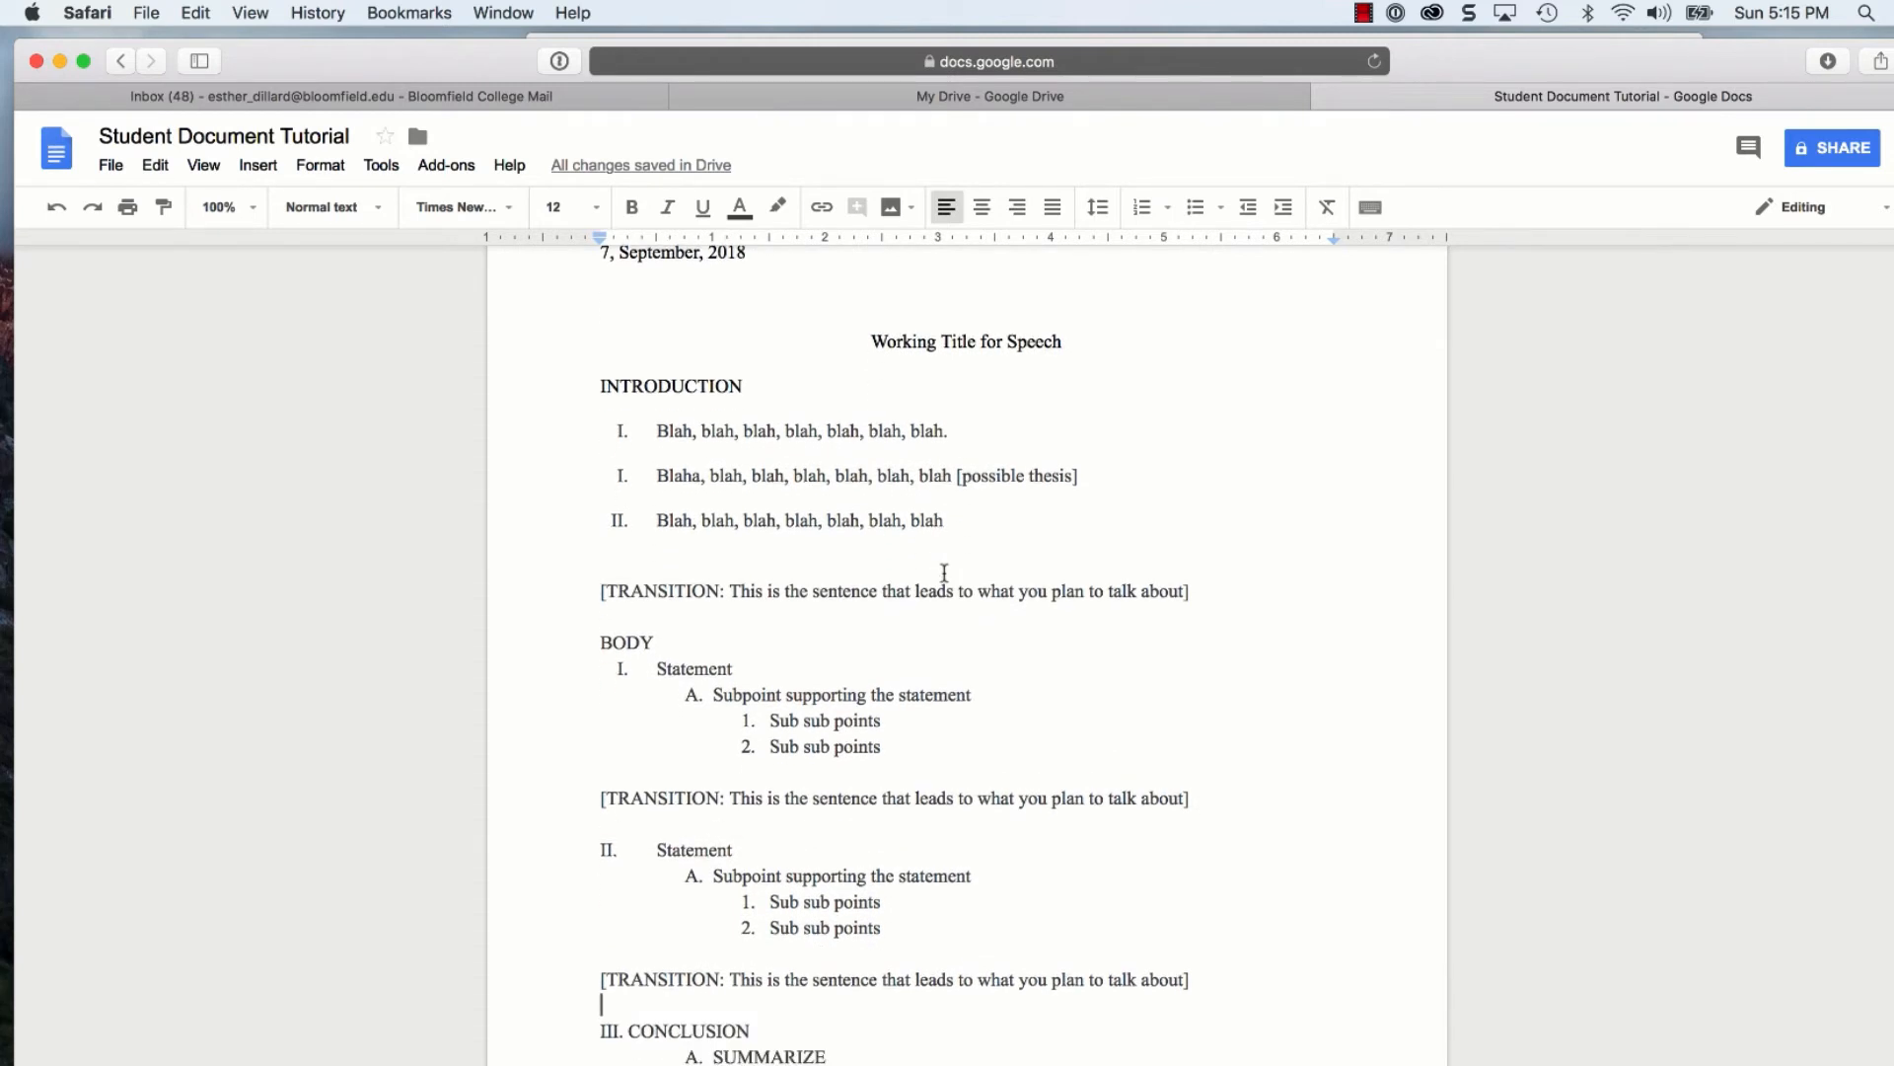
pyautogui.scroll(3, 945, 572)
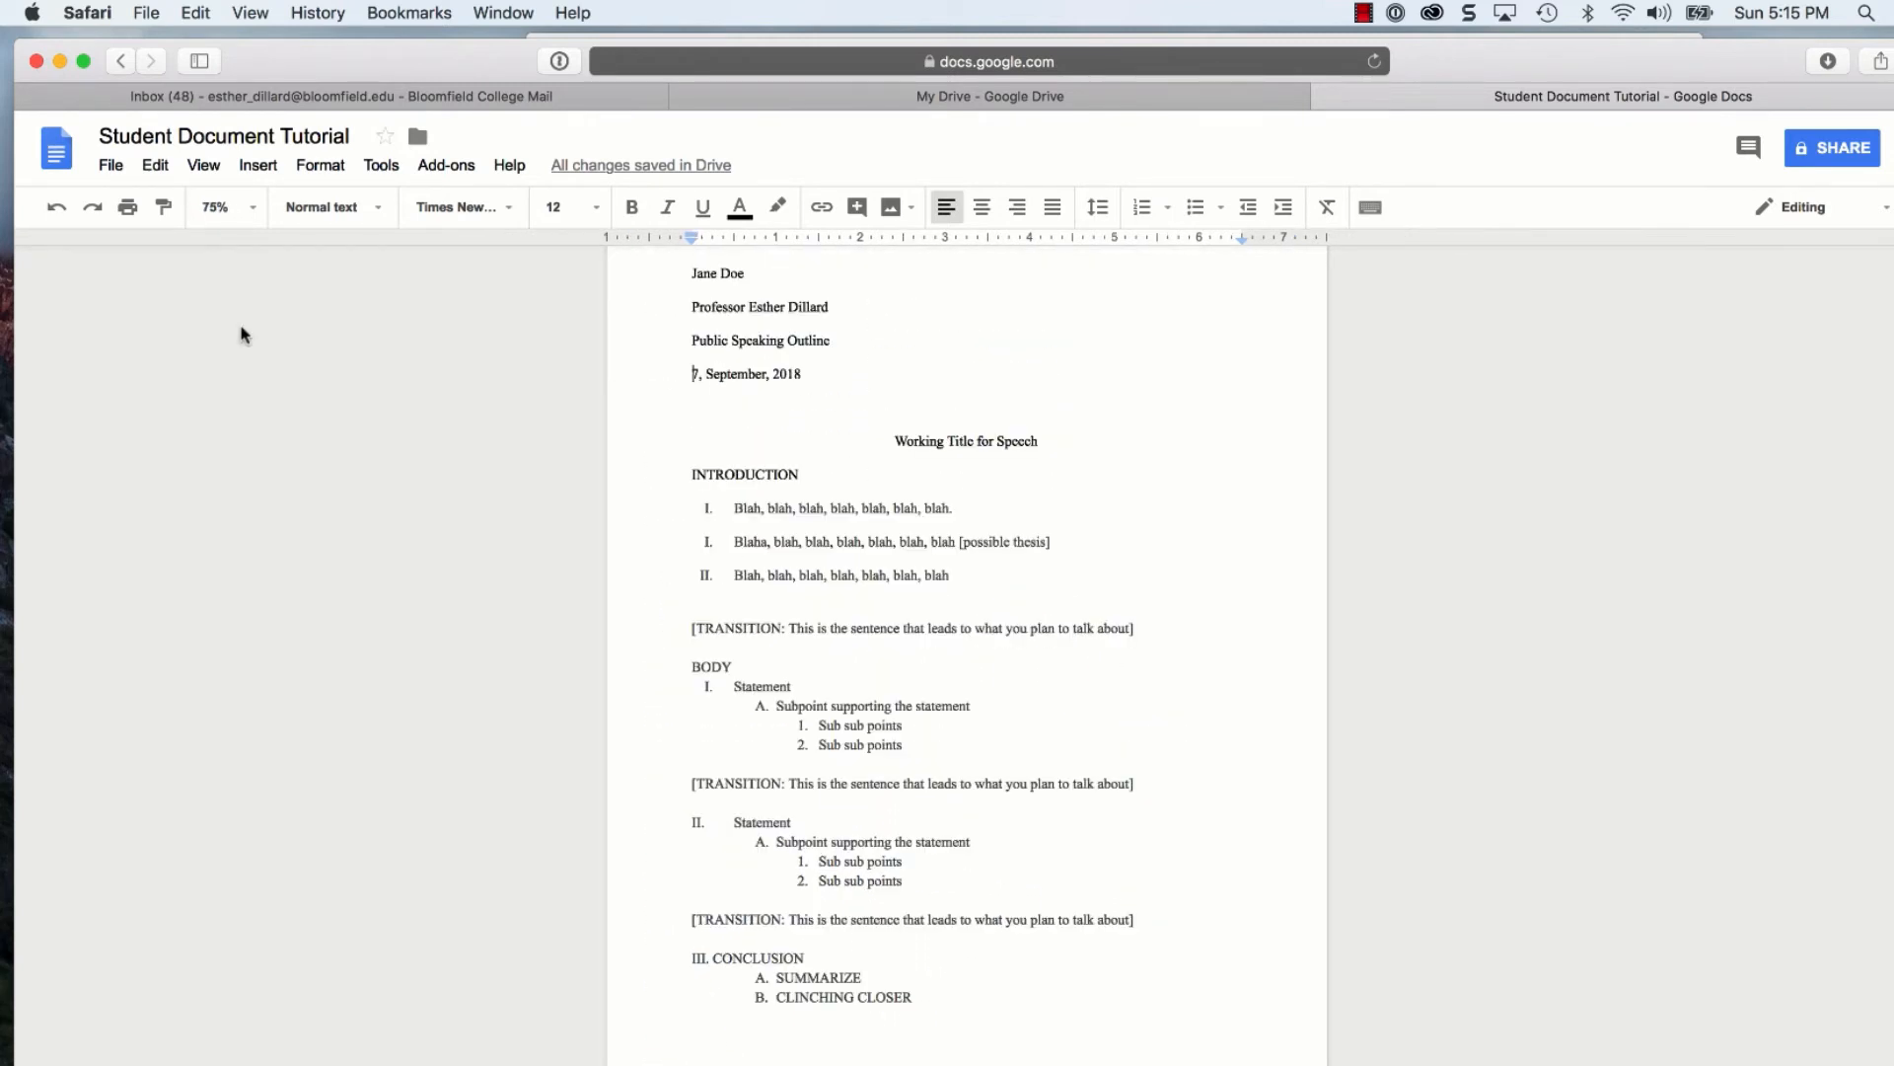
pyautogui.scroll(2, 563, 568)
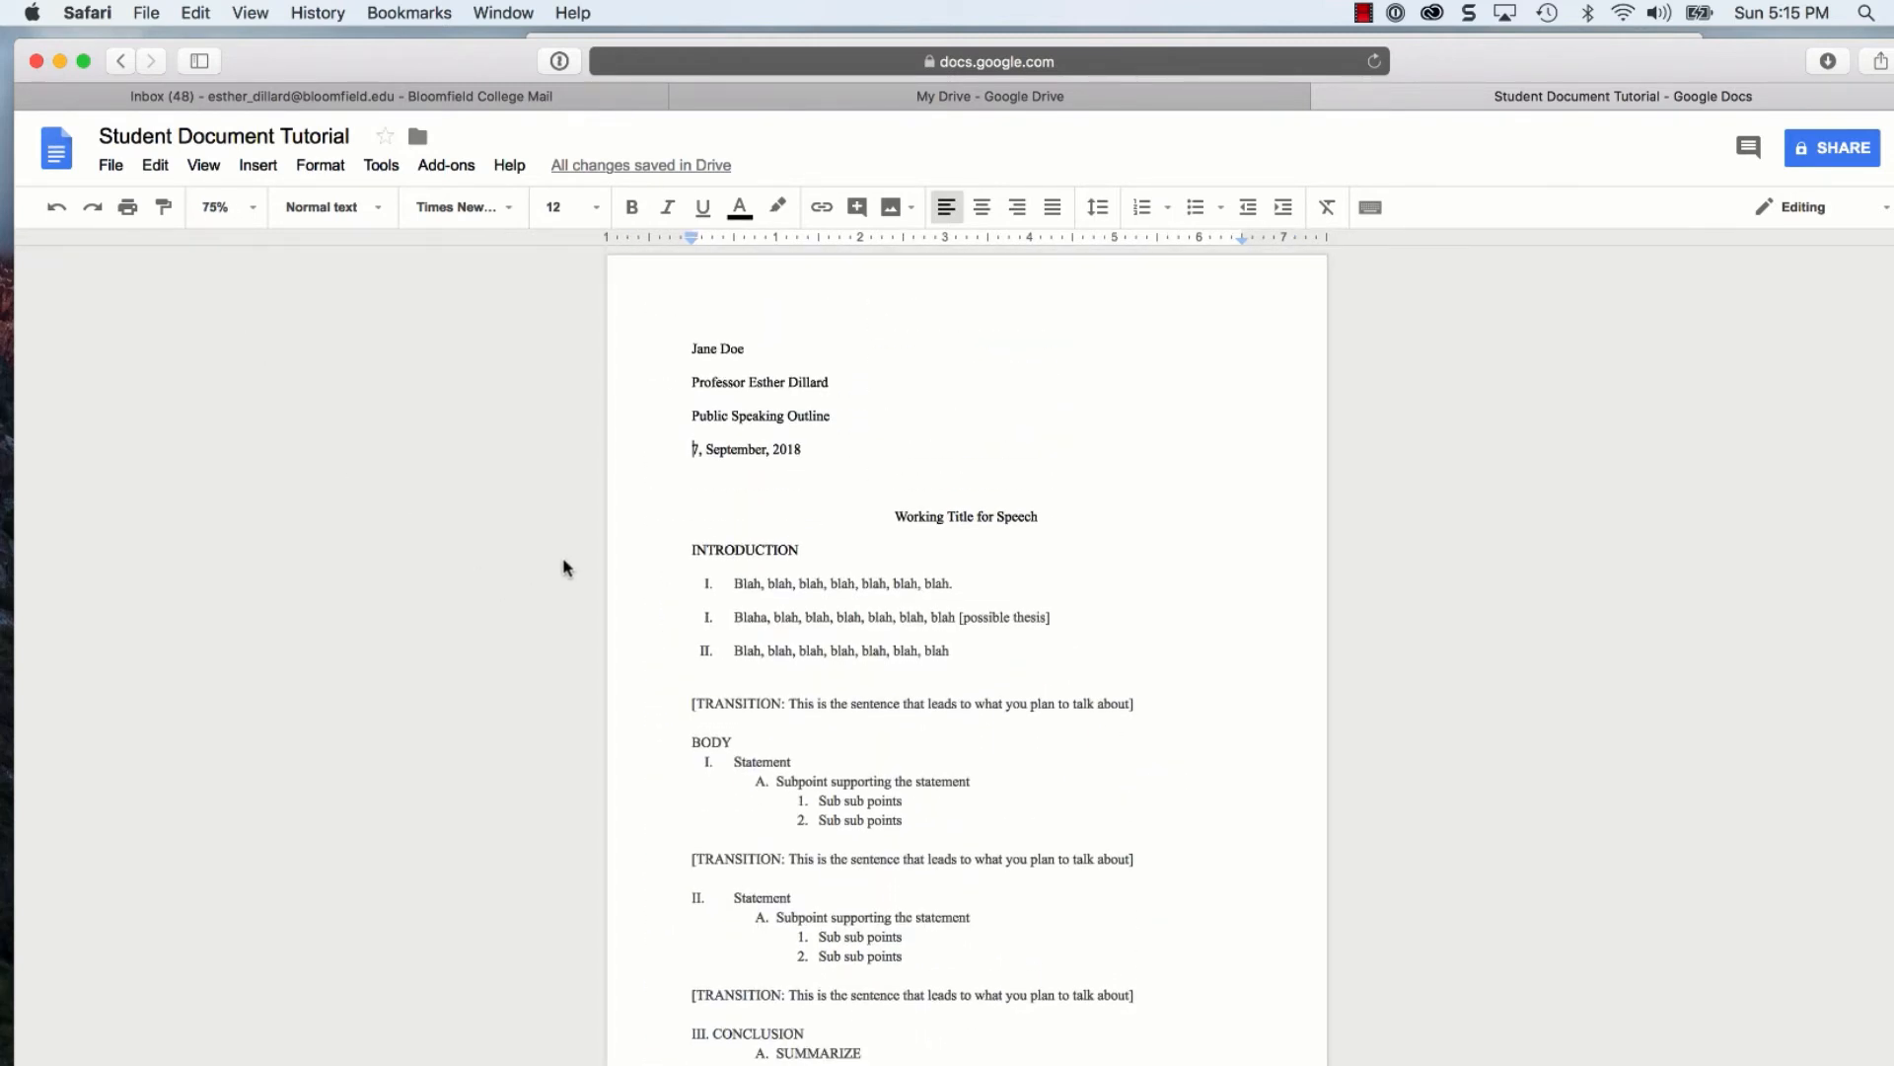